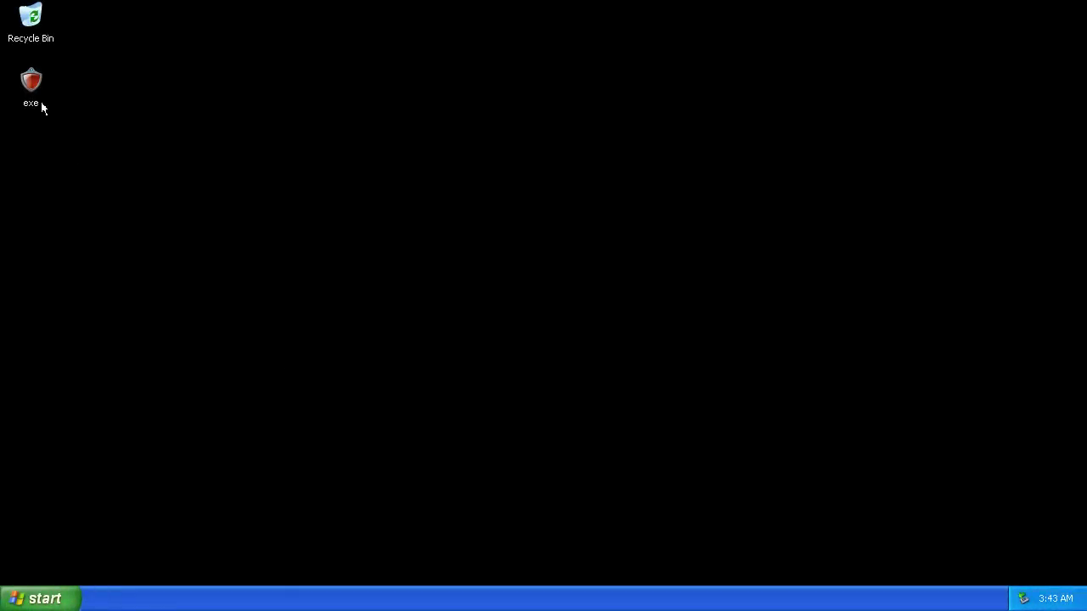
- Launch the desktop exe and allow it past the Security Warning so My Security Shield opens
{"action": "double_click", "coordinate": [31, 108]}
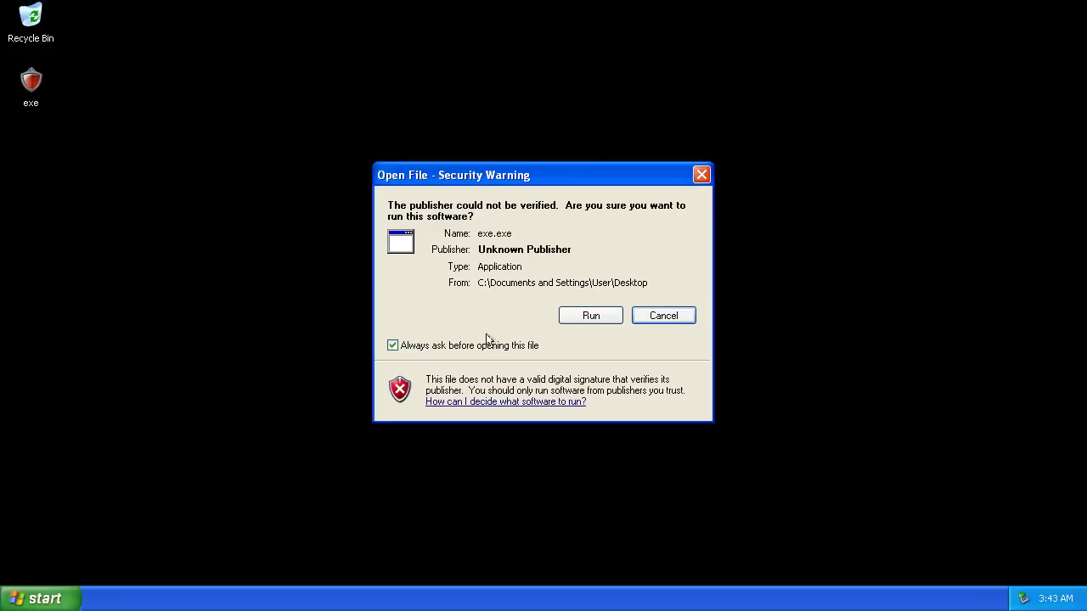
{"action": "left_click", "coordinate": [564, 316]}
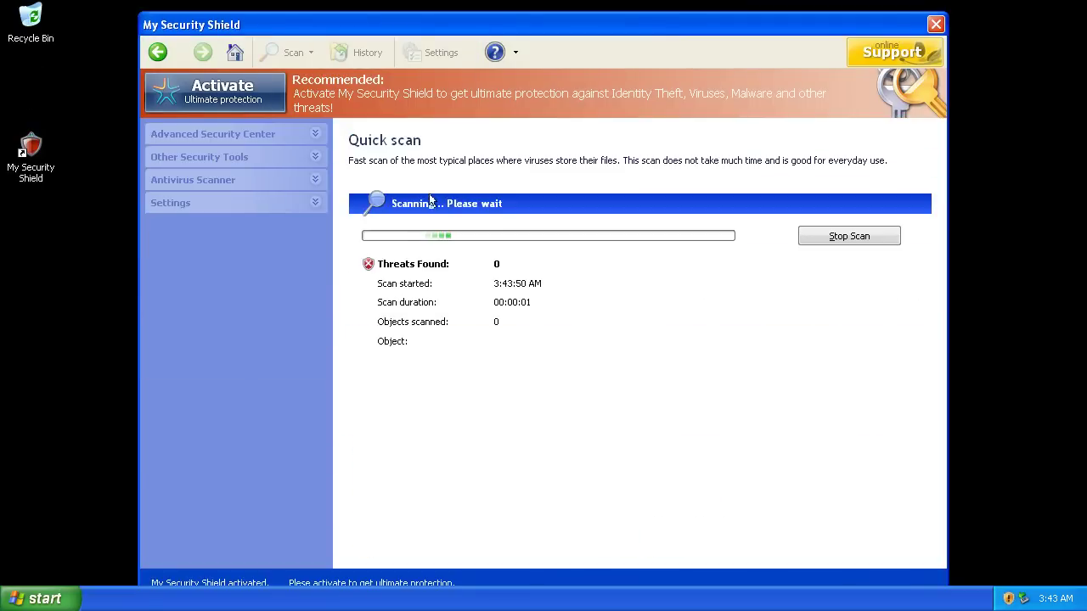
- Nudge the My Security Shield window up and open its Activation Page from 'Please activate'
{"action": "left_click_drag", "start_coordinate": [431, 30], "coordinate": [426, 17]}
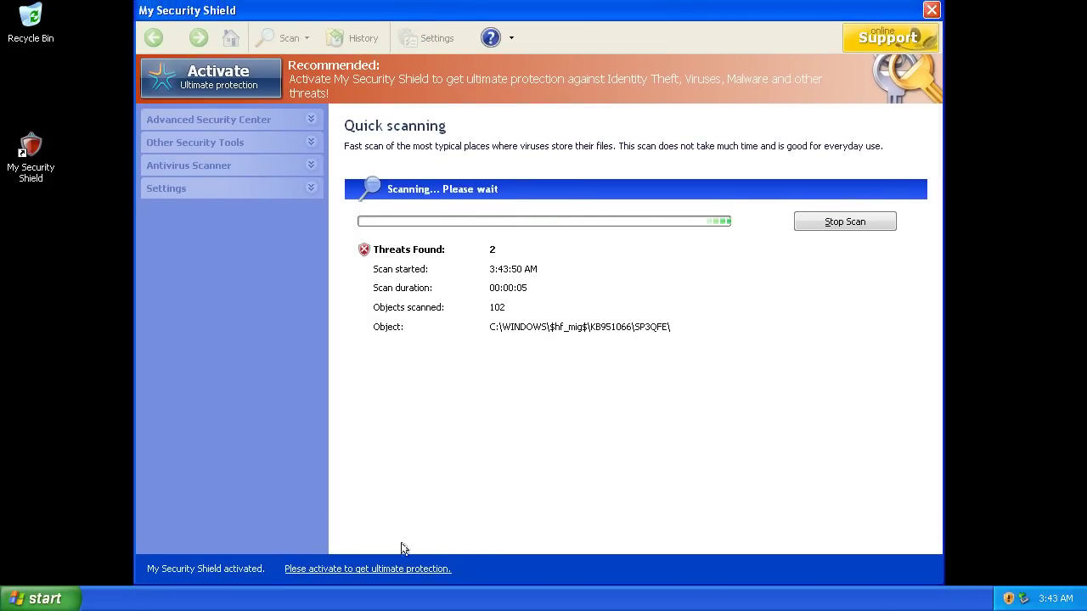
{"action": "left_click", "coordinate": [397, 569]}
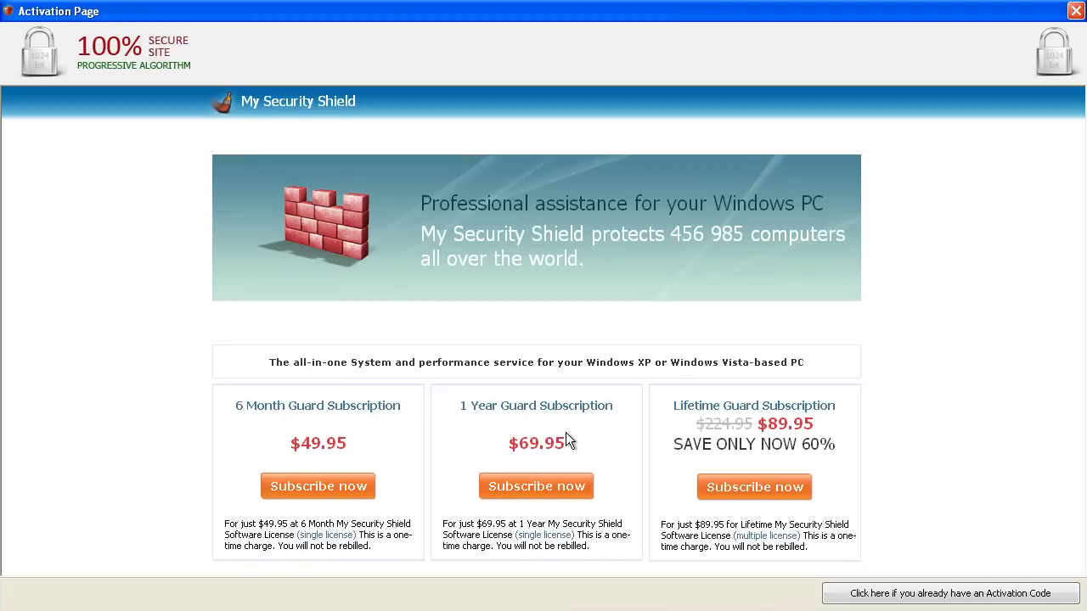
- Go through Subscribe now to MasterCard payment, then open the activation-code Registration window
{"action": "left_click", "coordinate": [738, 495]}
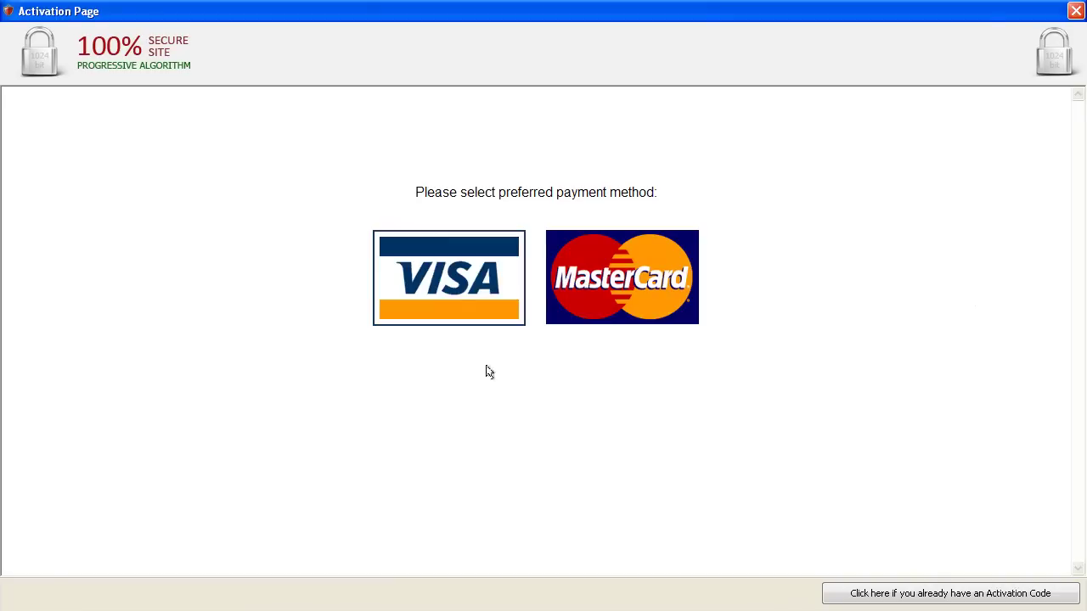
{"action": "left_click", "coordinate": [603, 284]}
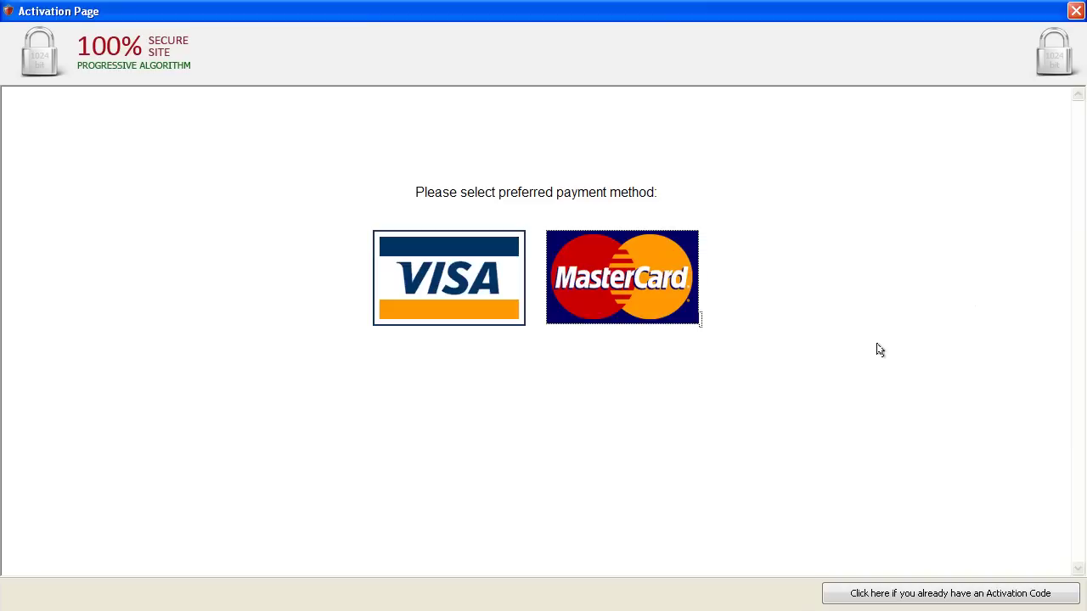
{"action": "left_click", "coordinate": [880, 595]}
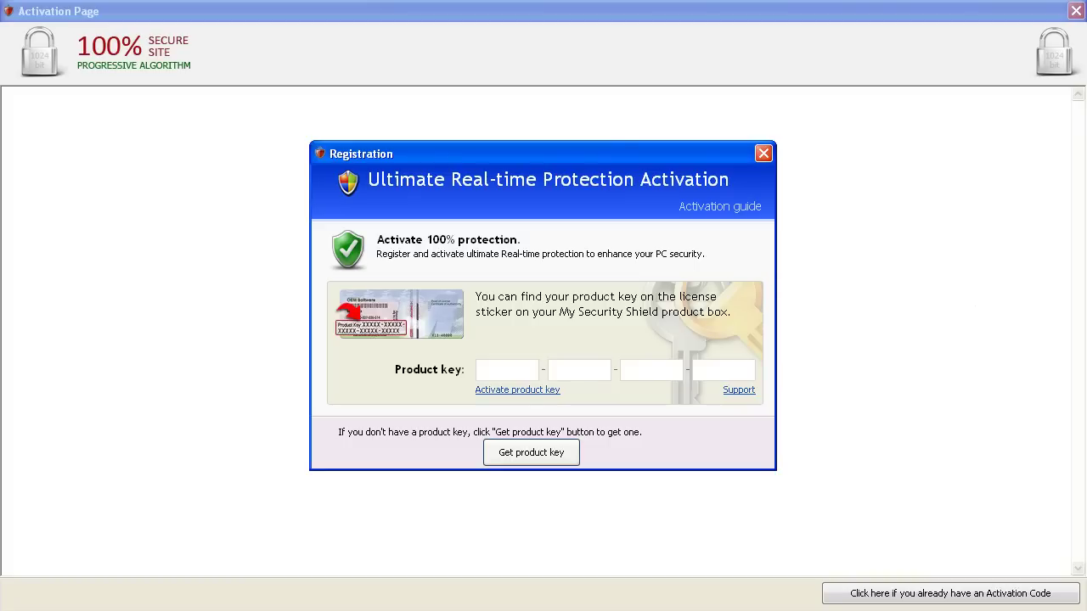
- Close the Registration window, then force the unresponsive Activation Page closed
{"action": "left_click", "coordinate": [763, 154]}
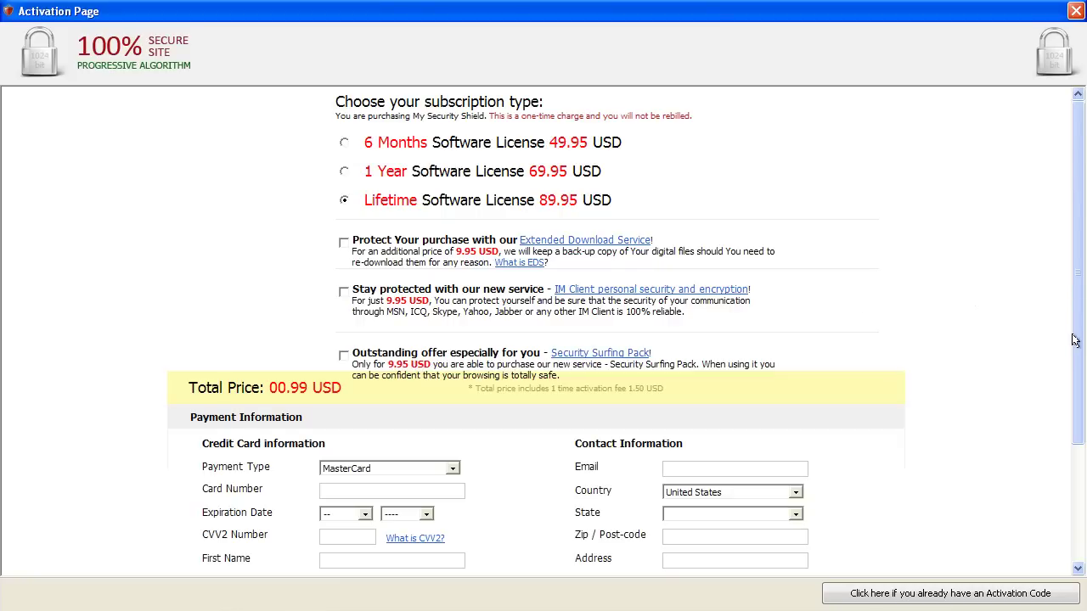
{"action": "left_click", "coordinate": [1066, 19]}
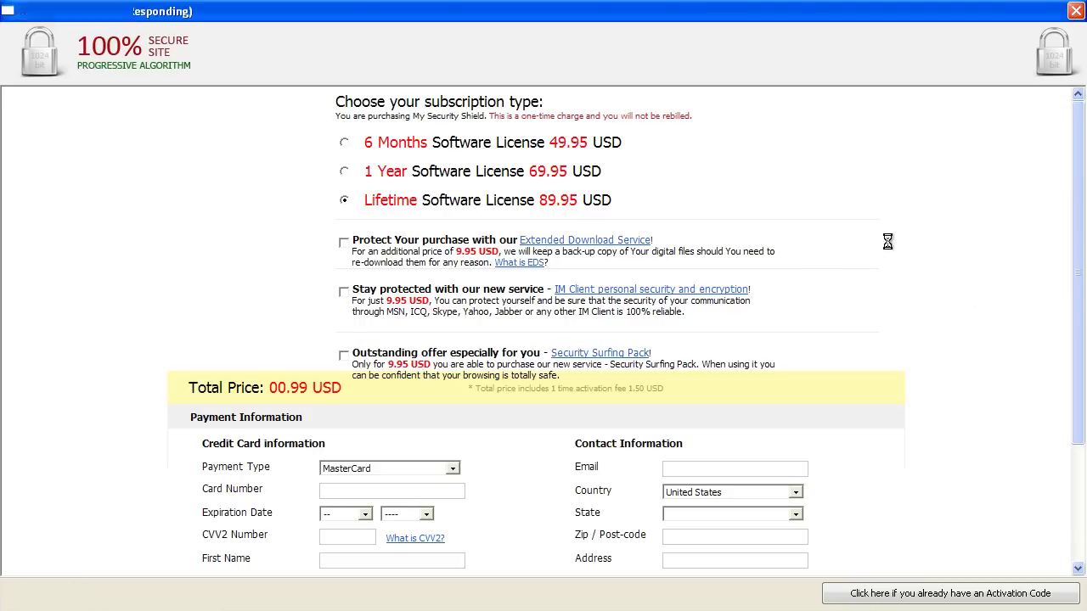
{"action": "left_click", "coordinate": [1075, 11]}
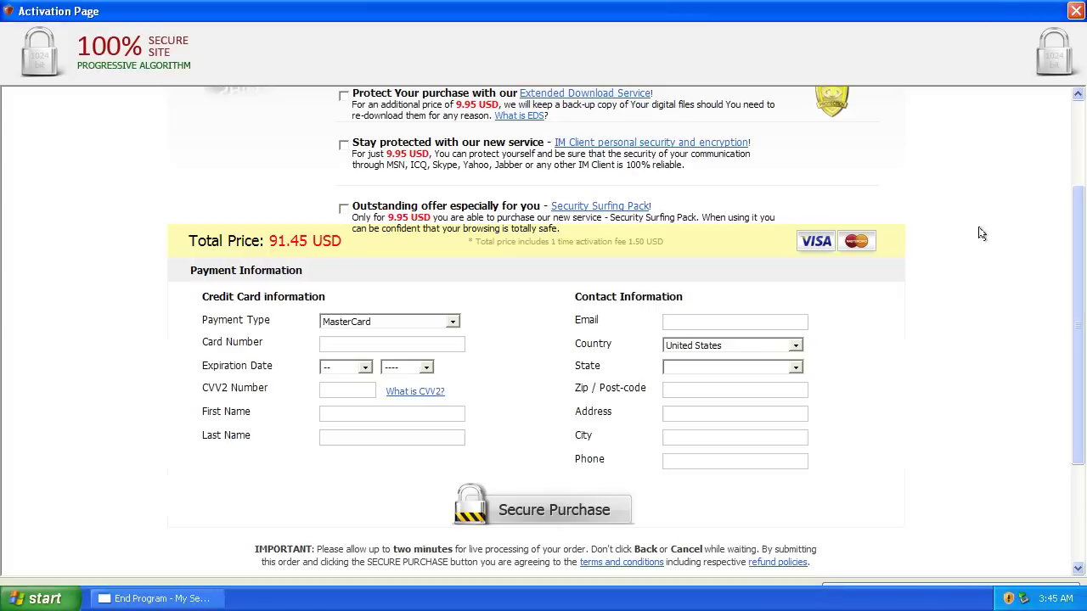
{"action": "left_click", "coordinate": [1075, 11]}
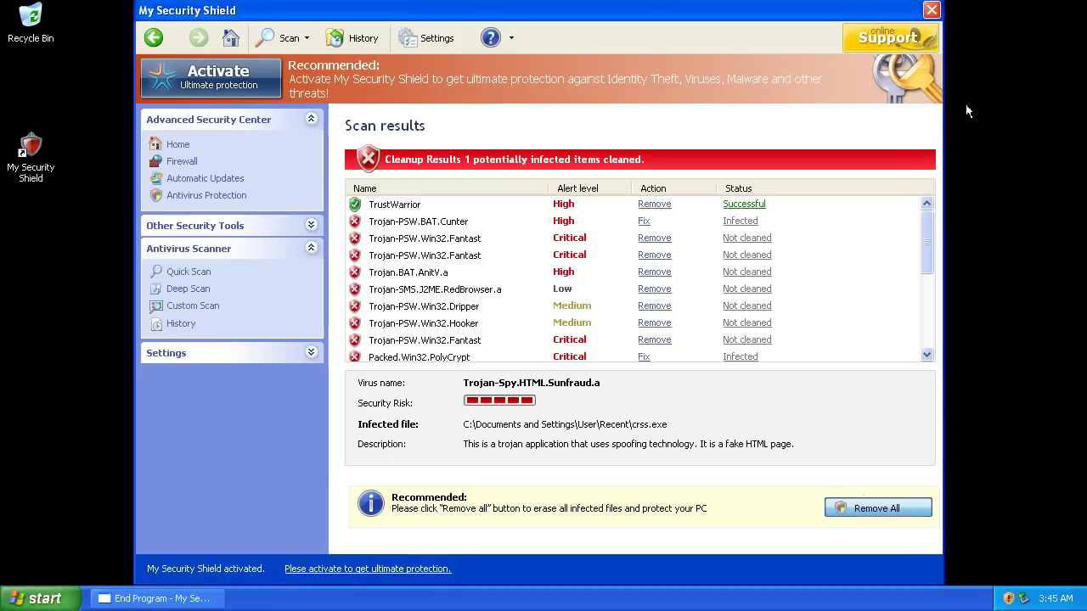
- Close the My Security Shield main window, dismissing the End Program prompt, back to the desktop
{"action": "left_click", "coordinate": [930, 16]}
{"action": "left_click", "coordinate": [666, 374]}
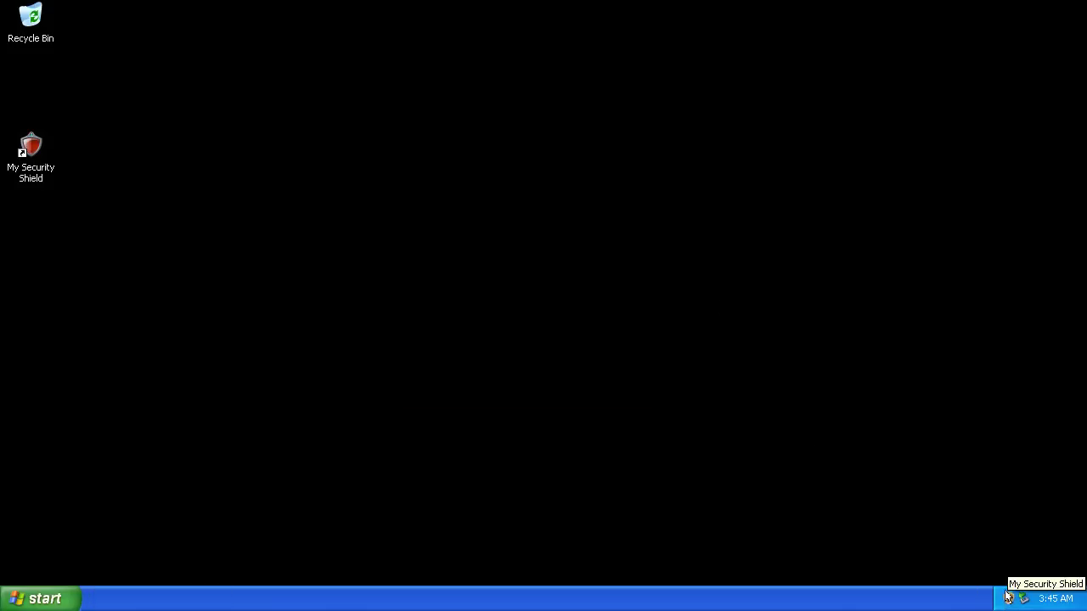
{"action": "left_click_drag", "start_coordinate": [114, 199], "coordinate": [37, 141]}
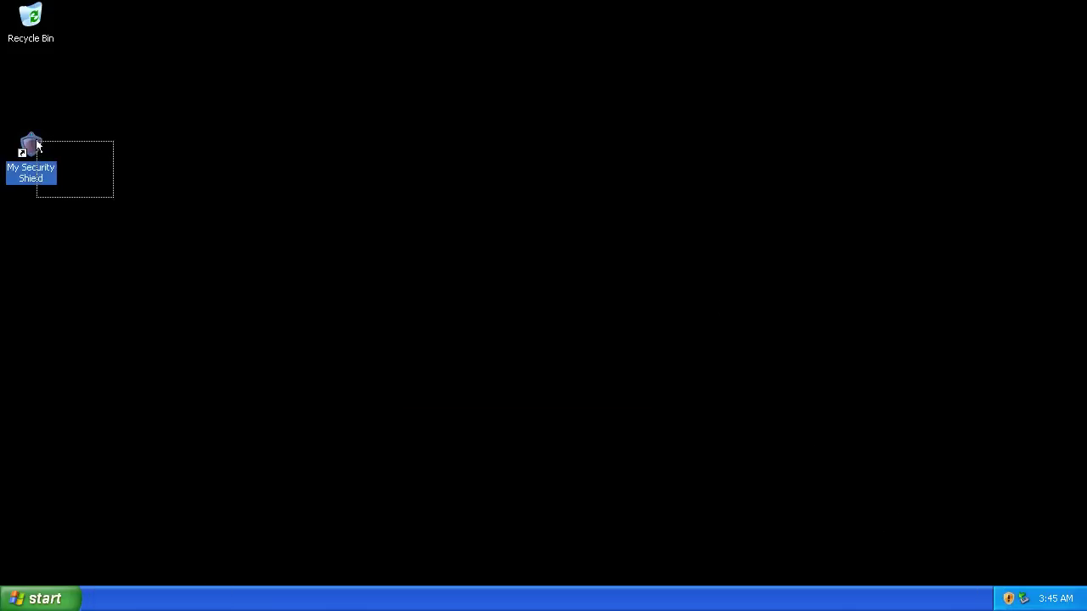
{"action": "left_click", "coordinate": [127, 180]}
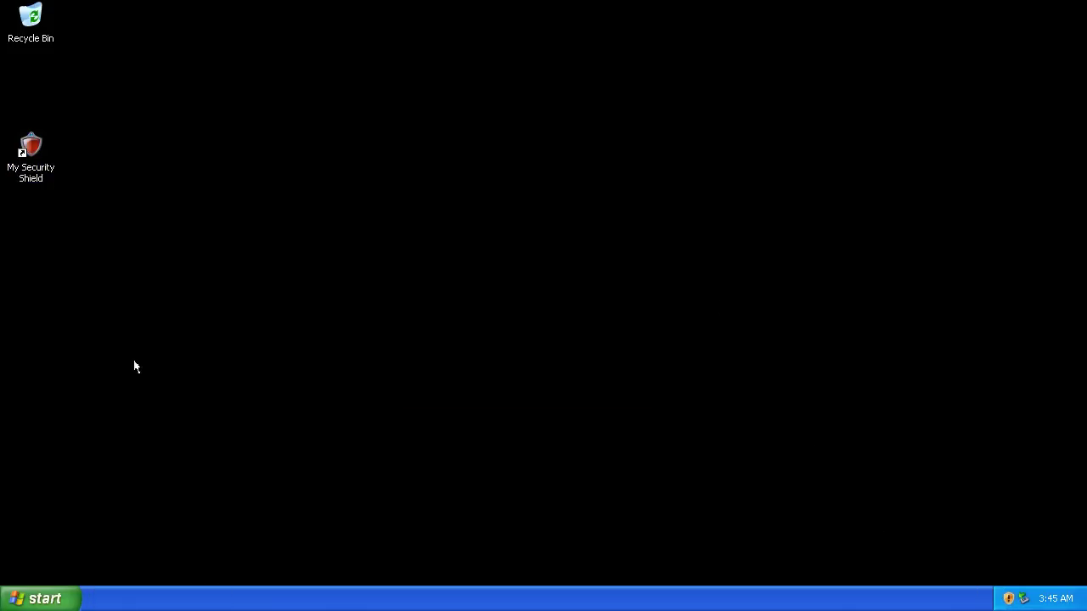
{"action": "left_click", "coordinate": [62, 594]}
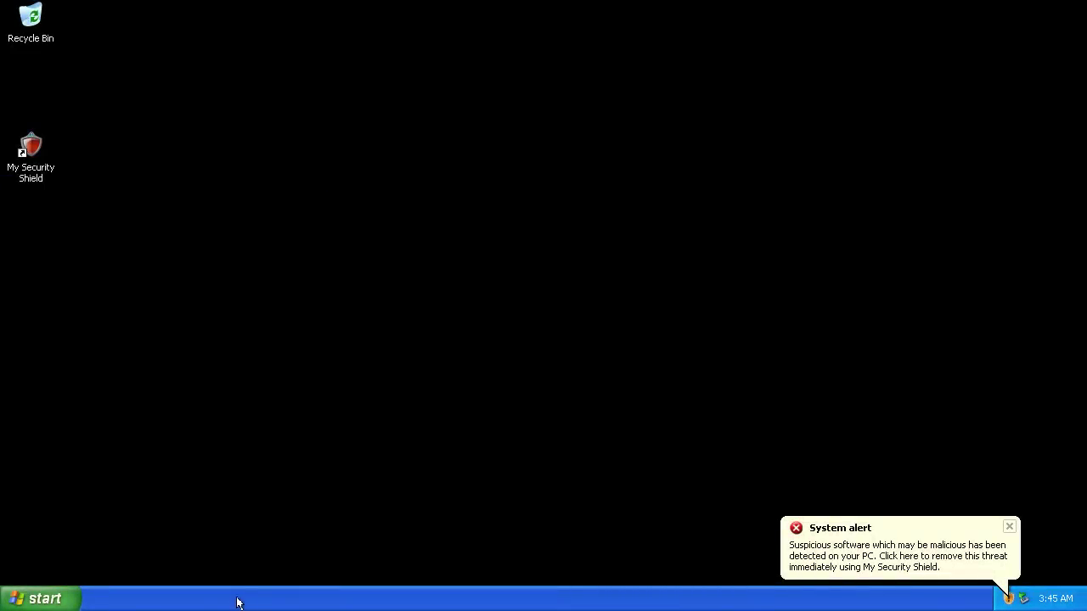
- Try Task Manager and a cmd prompt, which close, then reopen the Run box
{"action": "right_click", "coordinate": [240, 599]}
{"action": "left_click", "coordinate": [276, 550]}
{"action": "key", "text": "super"}
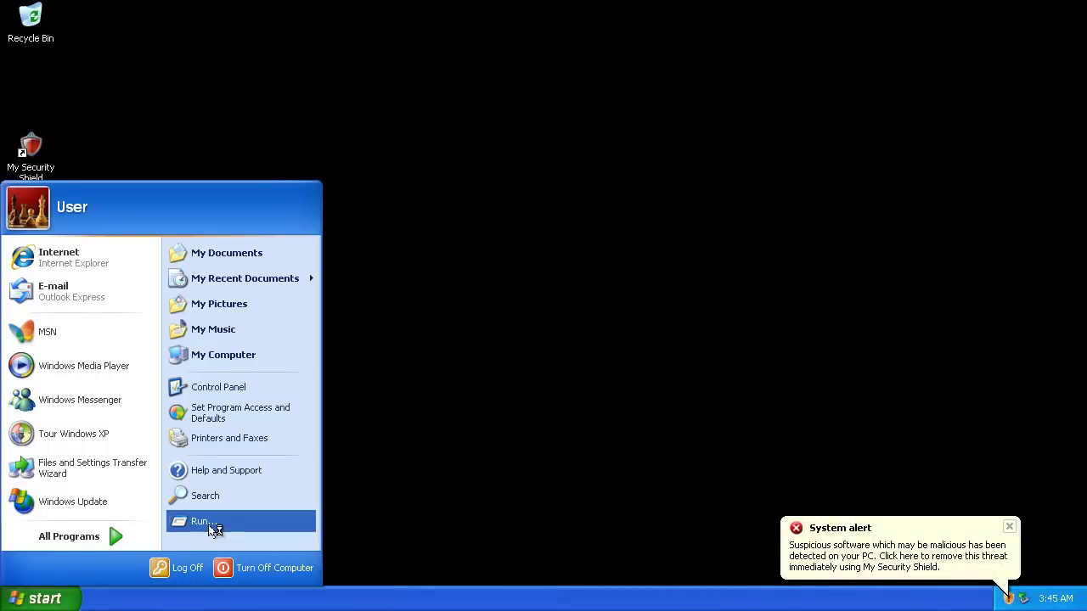
{"action": "left_click", "coordinate": [204, 521]}
{"action": "type", "text": "cmd"}
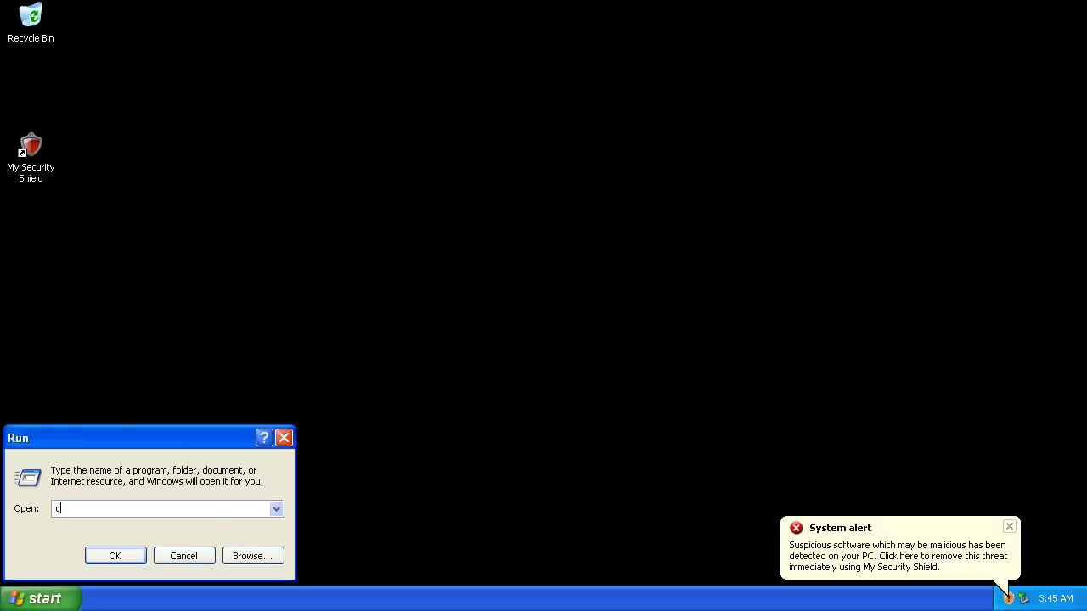
{"action": "key", "text": "Return"}
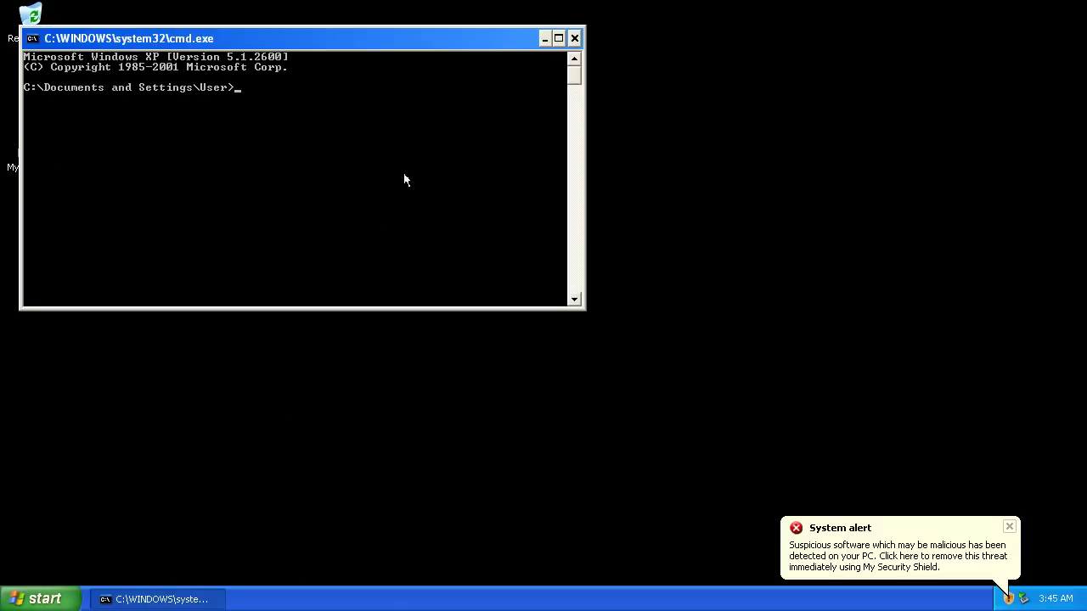
{"action": "left_click", "coordinate": [572, 40]}
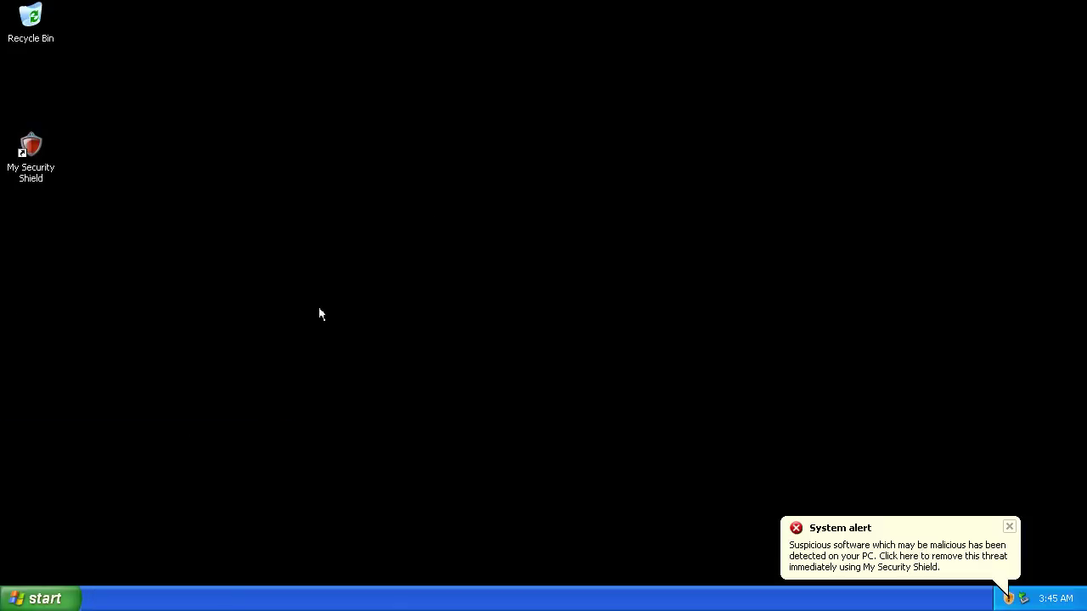
{"action": "left_click", "coordinate": [78, 592]}
{"action": "left_click", "coordinate": [226, 524]}
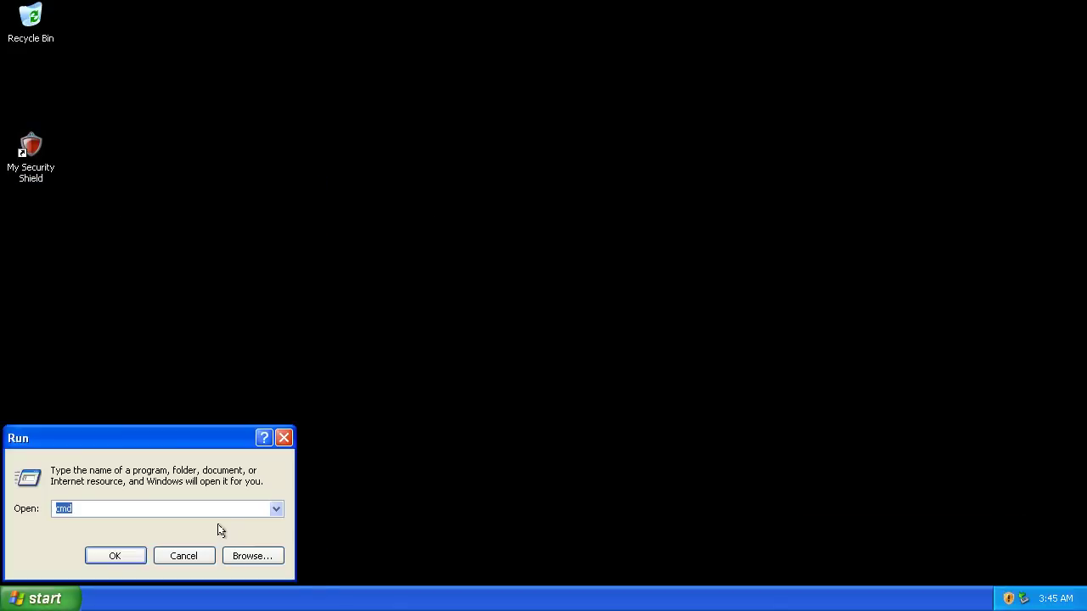
- Launch Registry Editor and navigate to HKEY_CURRENT_USER\Software\Microsoft\Windows\CurrentVersion\Run
{"action": "type", "text": "re"}
{"action": "type", "text": "t"}
{"action": "key", "text": "Return"}
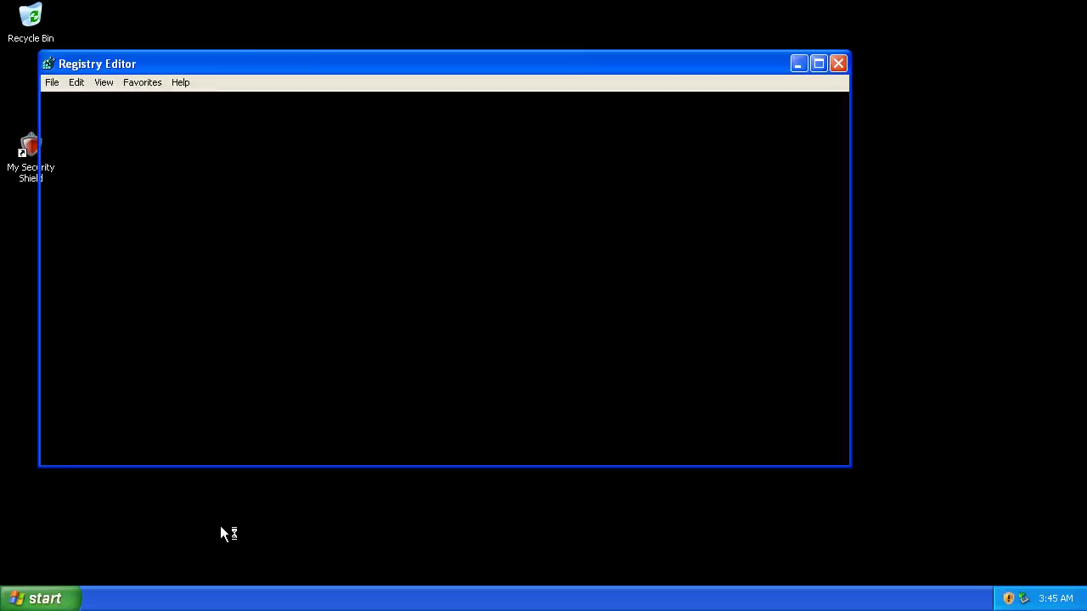
{"action": "key", "text": "Down"}
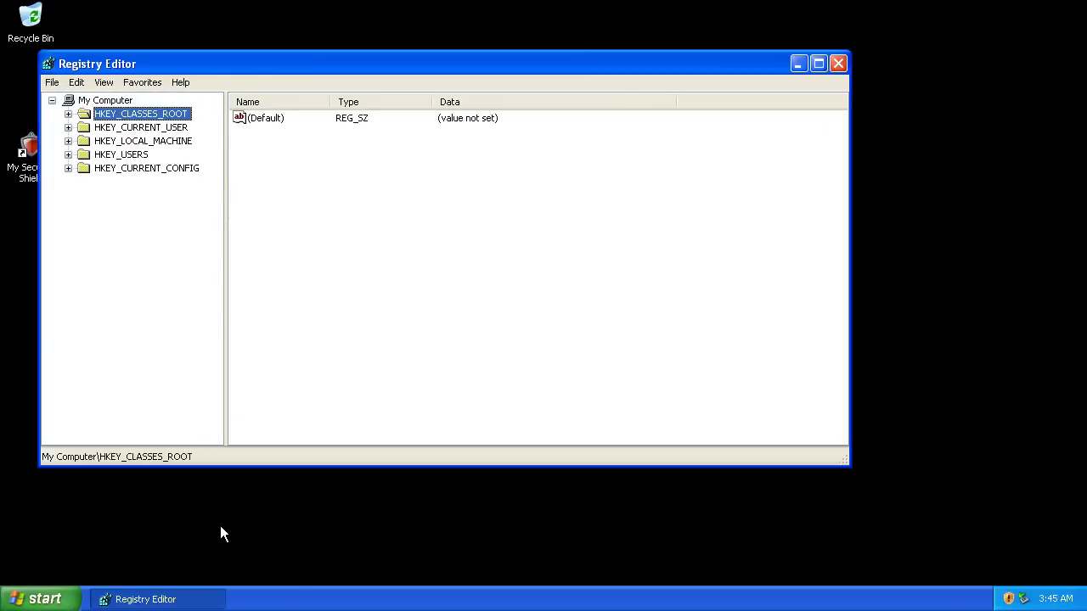
{"action": "key", "text": "Down"}
{"action": "double_click", "coordinate": [134, 131]}
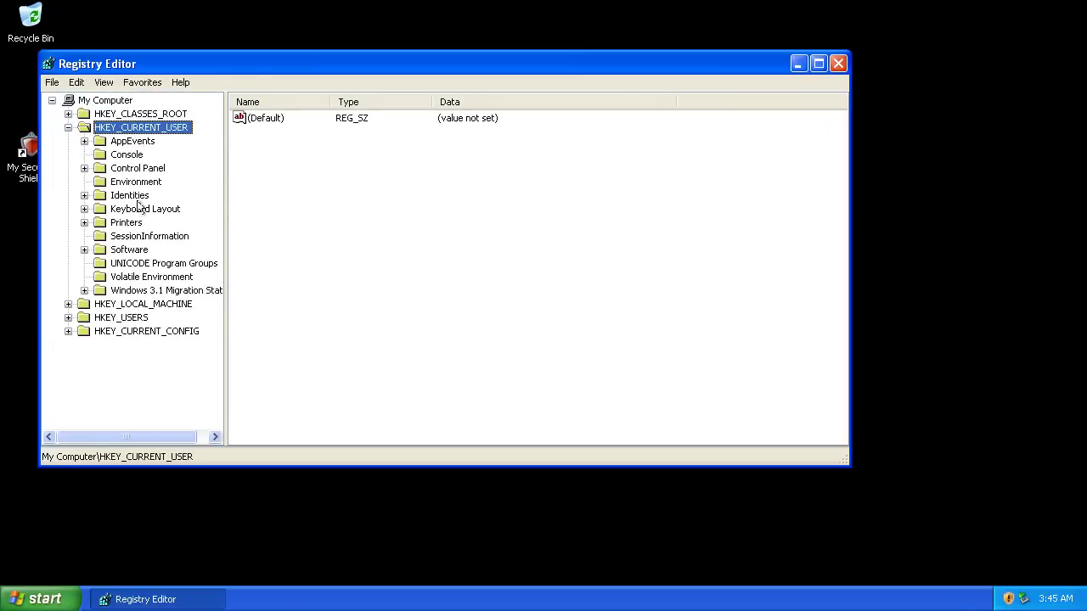
{"action": "double_click", "coordinate": [136, 248]}
{"action": "double_click", "coordinate": [144, 305]}
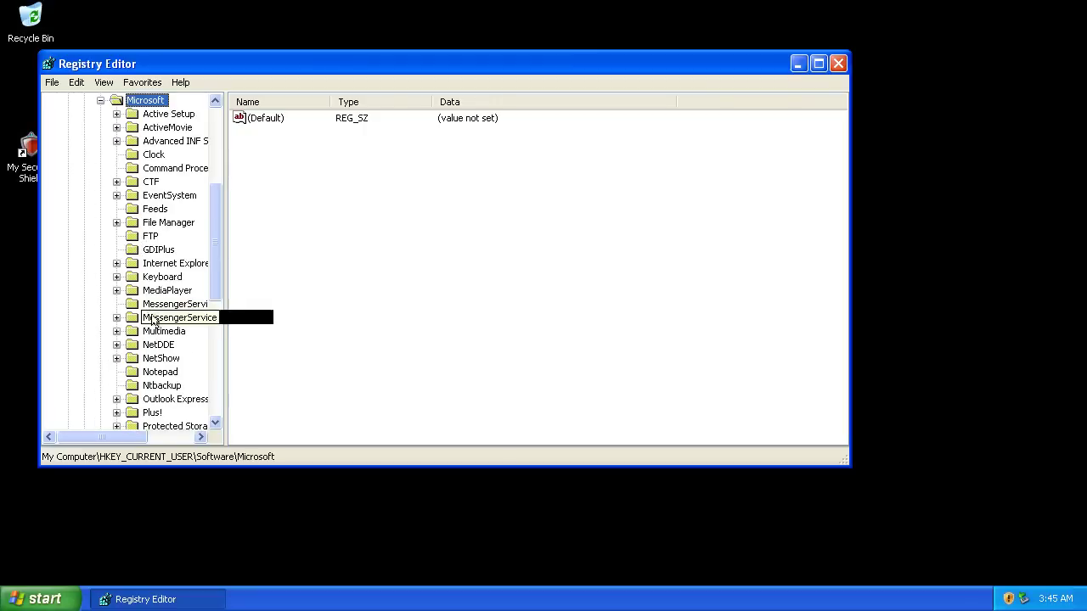
{"action": "scroll", "coordinate": [180, 338], "scroll_direction": "down", "scroll_amount": 3}
{"action": "scroll", "coordinate": [180, 338], "scroll_direction": "down", "scroll_amount": 1}
{"action": "double_click", "coordinate": [161, 383]}
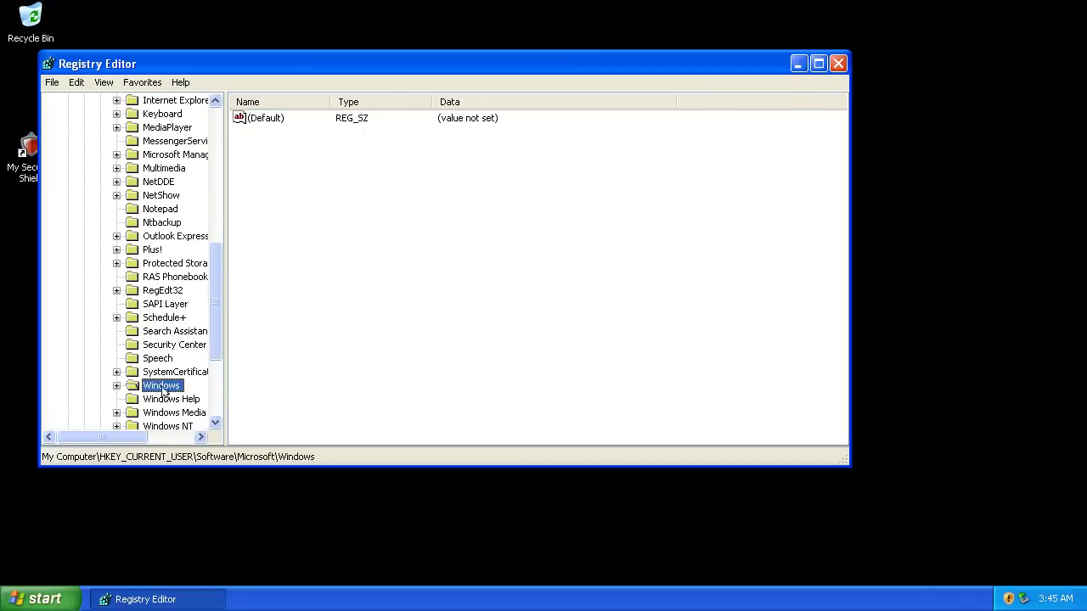
{"action": "double_click", "coordinate": [170, 384]}
{"action": "left_click", "coordinate": [180, 291]}
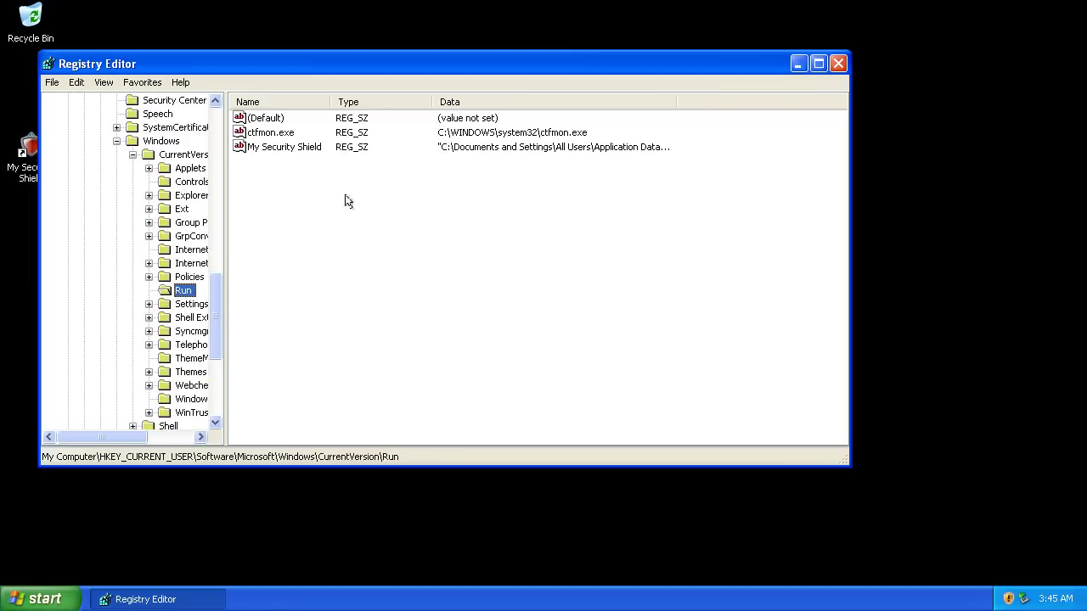
- Delete the My Security Shield startup value from the Run key, leaving only ctfmon.exe
{"action": "left_click_drag", "start_coordinate": [738, 102], "coordinate": [809, 102]}
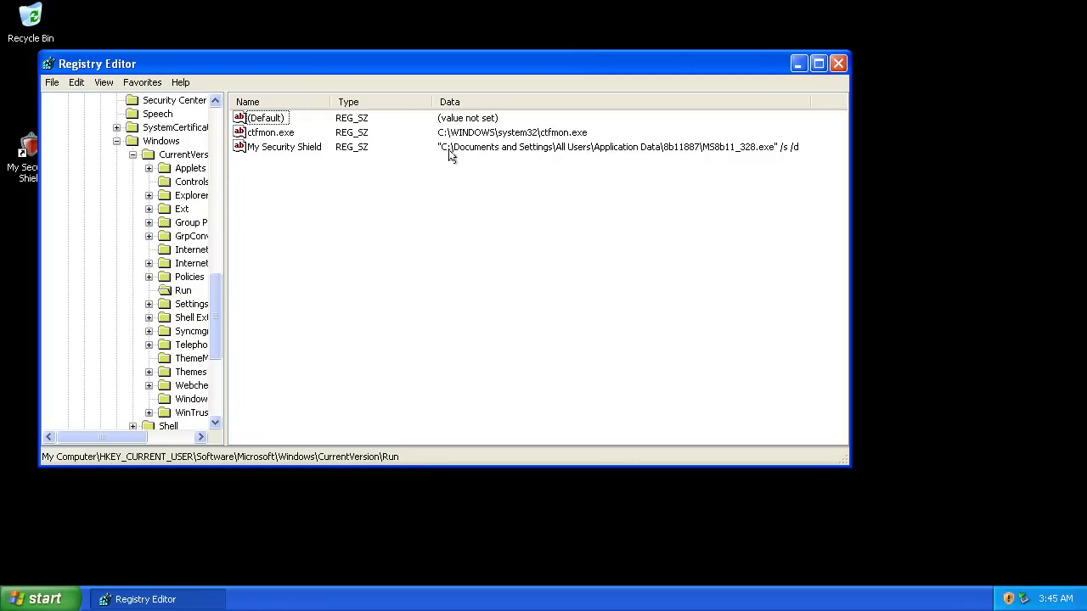
{"action": "left_click", "coordinate": [293, 152]}
{"action": "key", "text": "Delete"}
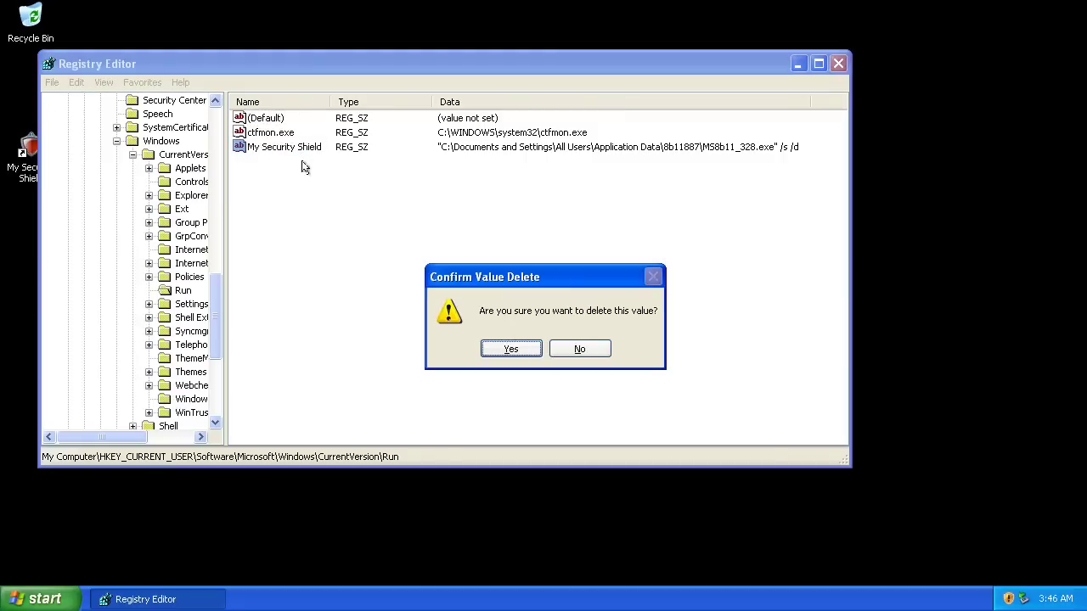
{"action": "key", "text": "Return"}
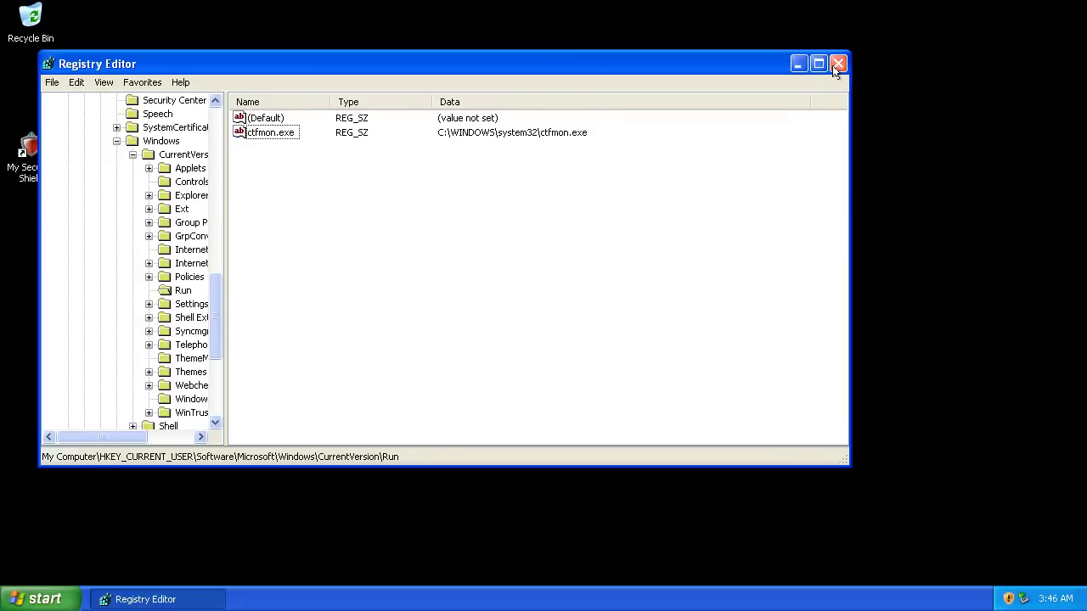
- Close Registry Editor and open the My Security Shield desktop shortcut's Properties
{"action": "left_click", "coordinate": [837, 64]}
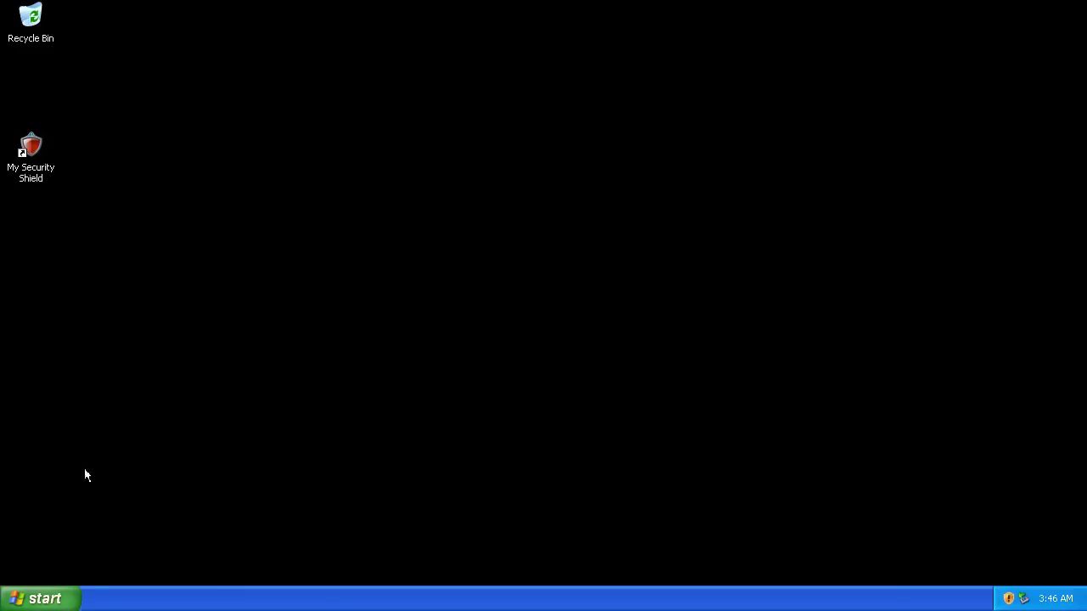
{"action": "right_click", "coordinate": [37, 174]}
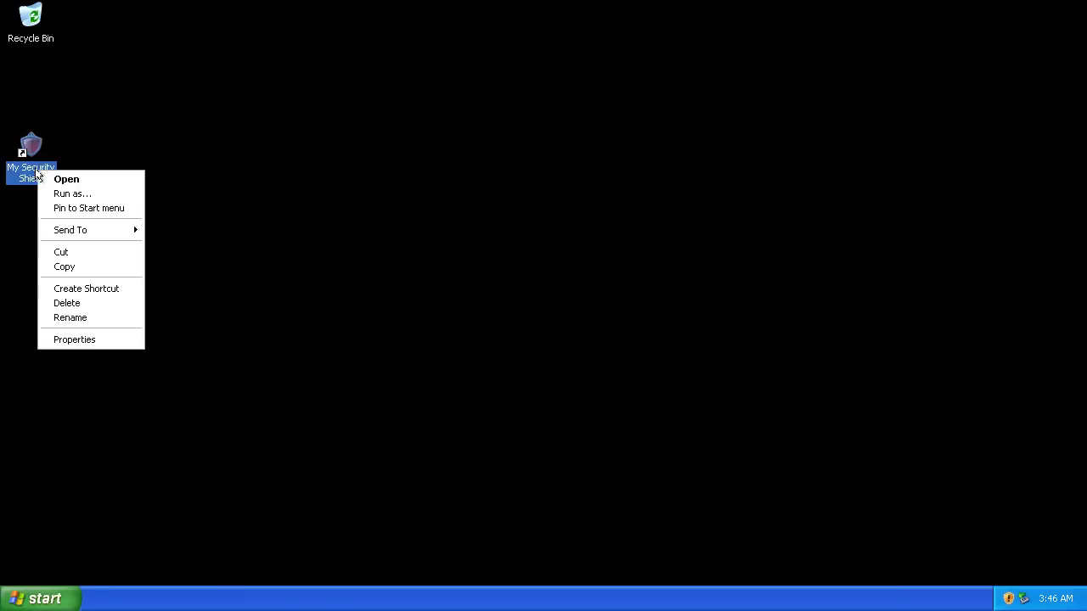
{"action": "left_click", "coordinate": [66, 179]}
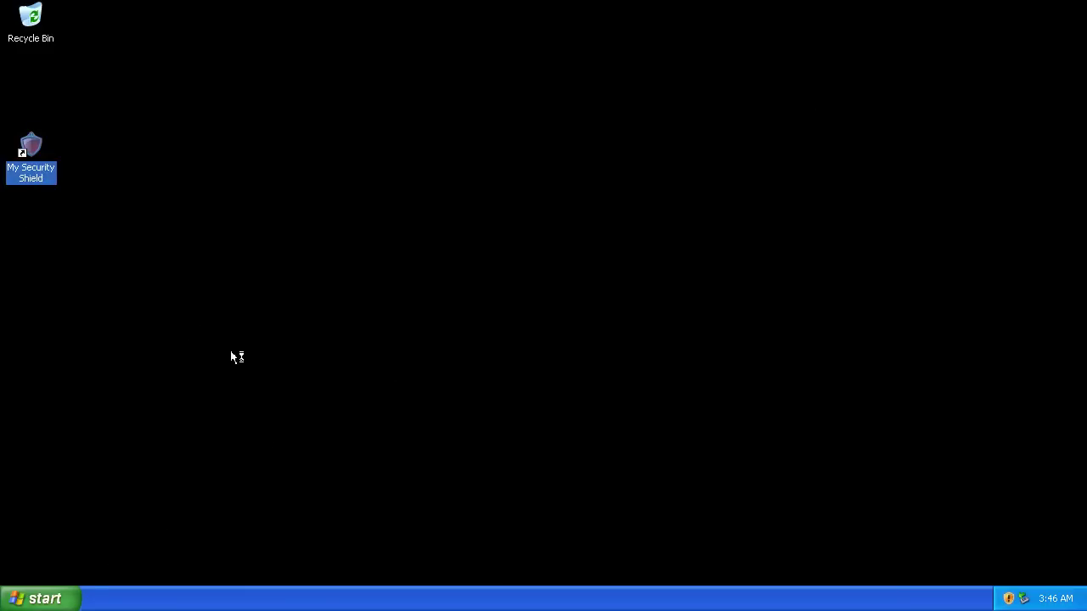
- Copy the MS8b11_328.exe file name from the shortcut's Target path
{"action": "left_click", "coordinate": [257, 303]}
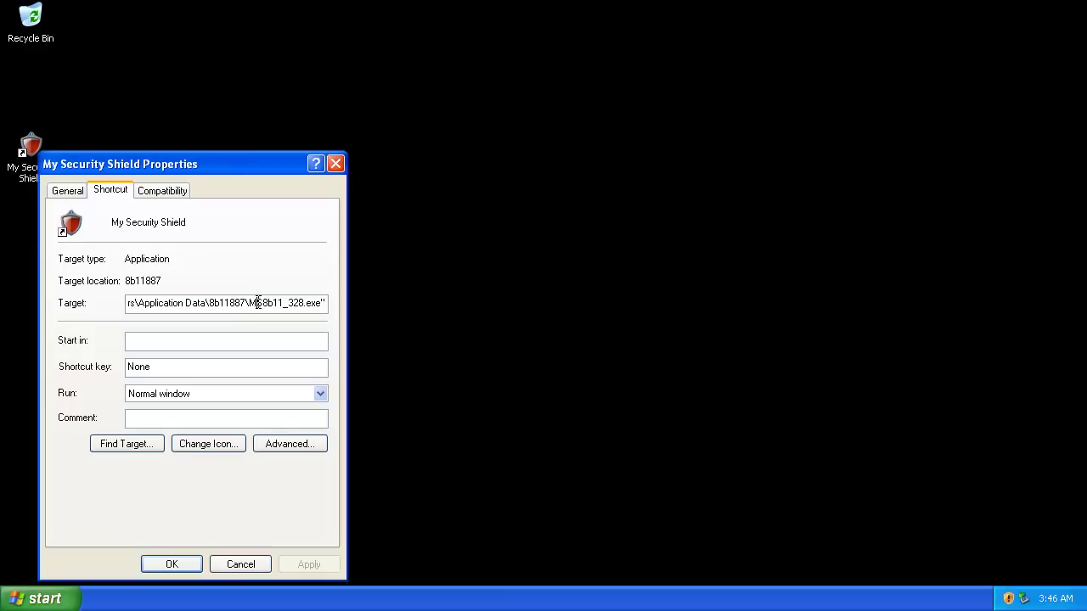
{"action": "left_click_drag", "start_coordinate": [251, 303], "coordinate": [321, 303]}
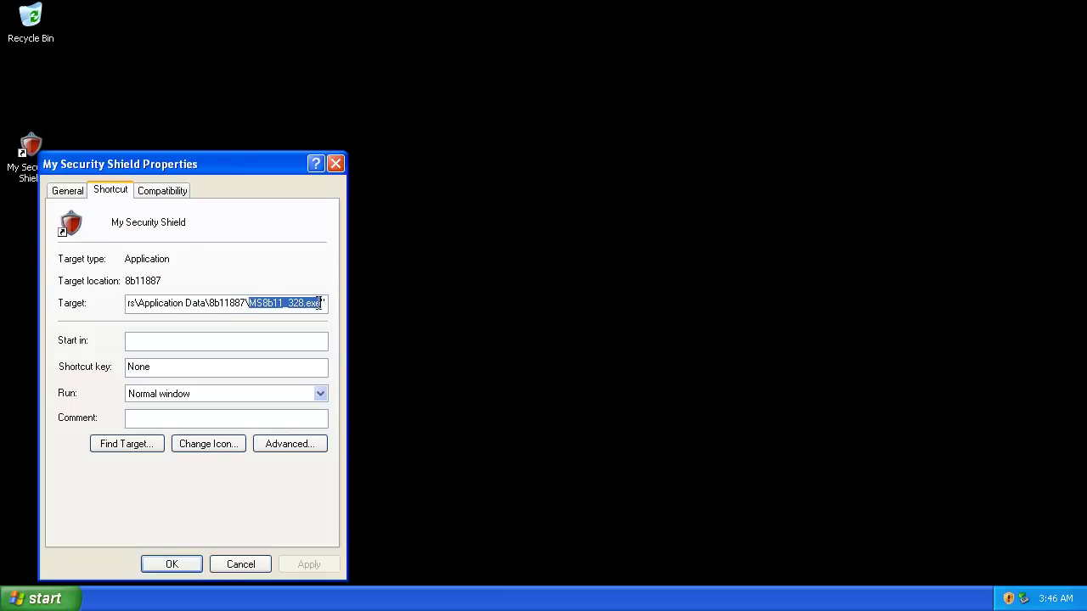
{"action": "right_click", "coordinate": [320, 303]}
{"action": "left_click", "coordinate": [344, 349]}
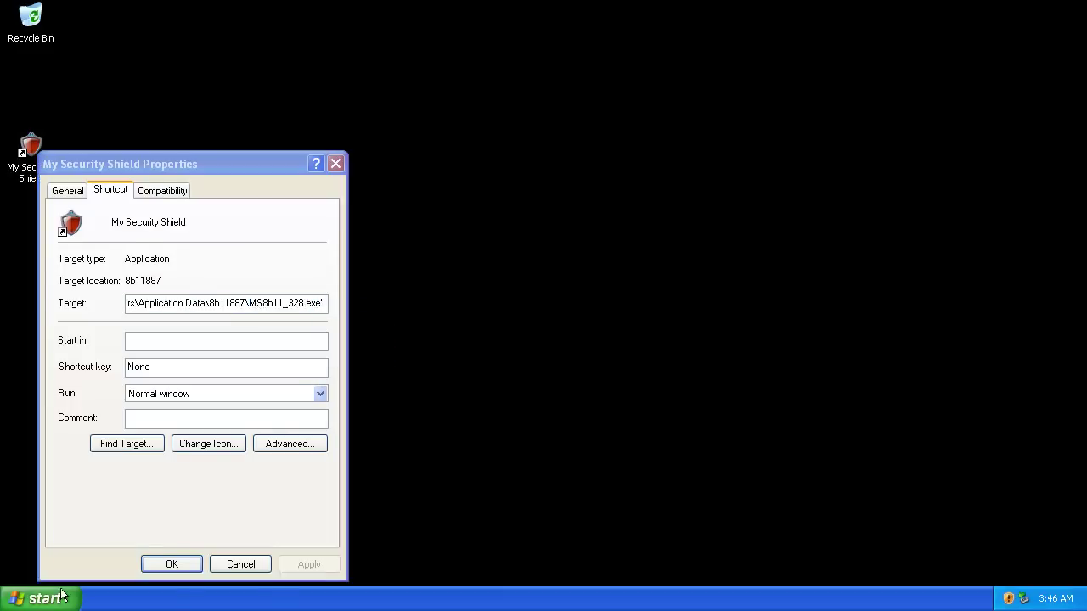
- Start a Command Prompt with cmd from Run and move it beside the Properties window
{"action": "left_click", "coordinate": [42, 598]}
{"action": "left_click", "coordinate": [185, 522]}
{"action": "type", "text": "c"}
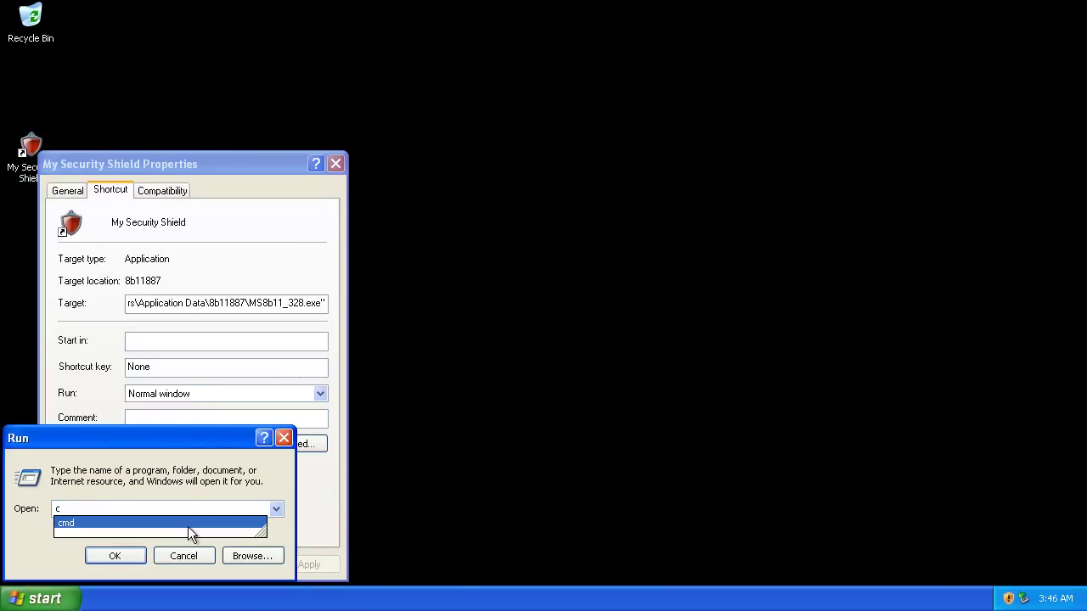
{"action": "left_click", "coordinate": [187, 527]}
{"action": "key", "text": "Return"}
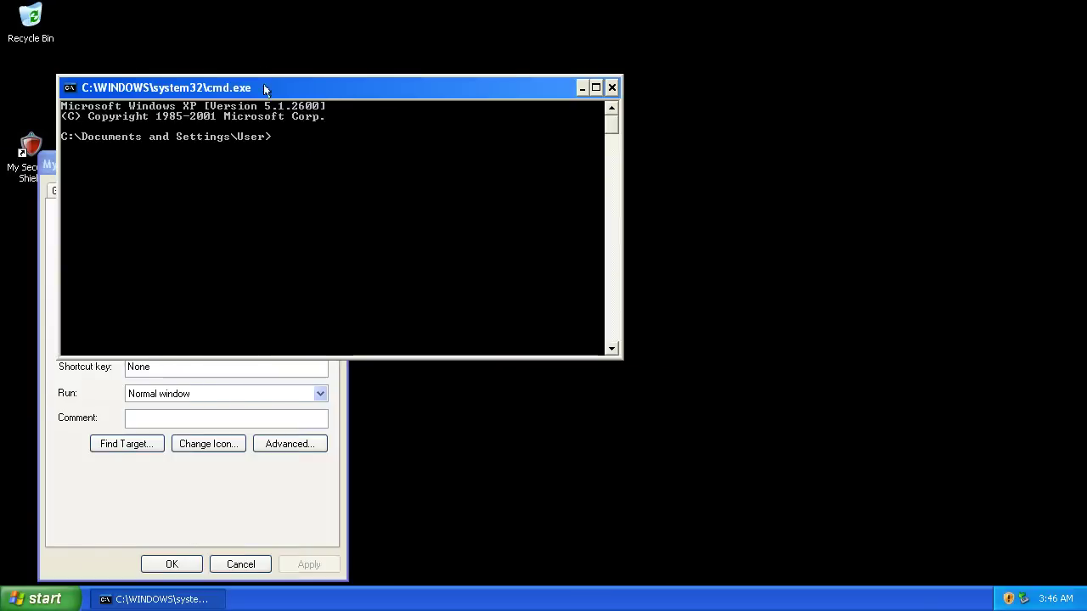
{"action": "left_click_drag", "start_coordinate": [263, 88], "coordinate": [692, 108]}
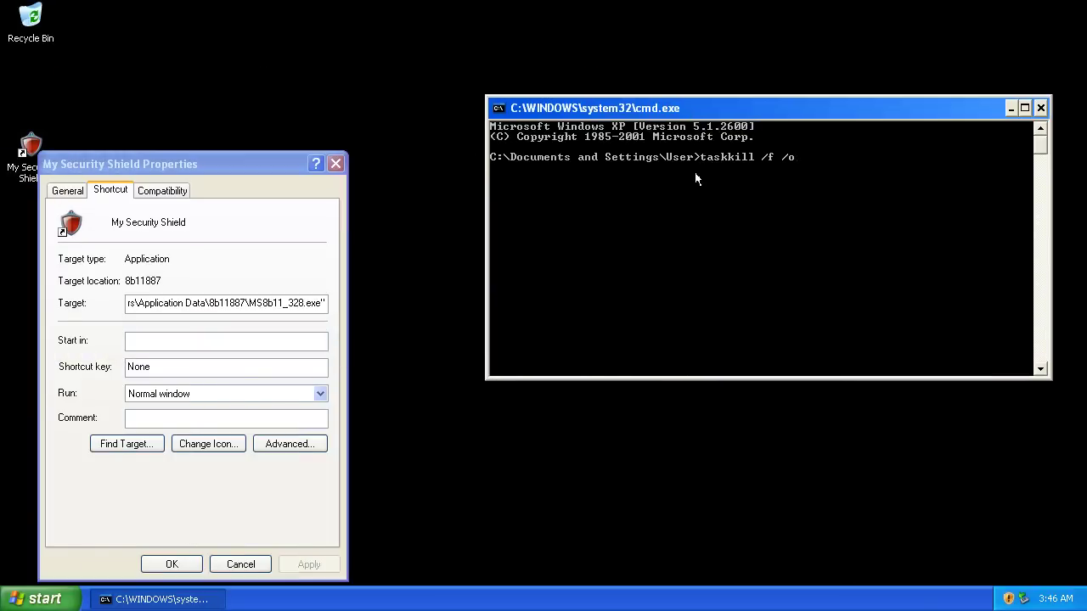
- Paste MS8b11_328.exe into taskkill /f /im and run it to kill the process
{"action": "right_click", "coordinate": [694, 171]}
{"action": "left_click", "coordinate": [722, 204]}
{"action": "key", "text": "Return"}
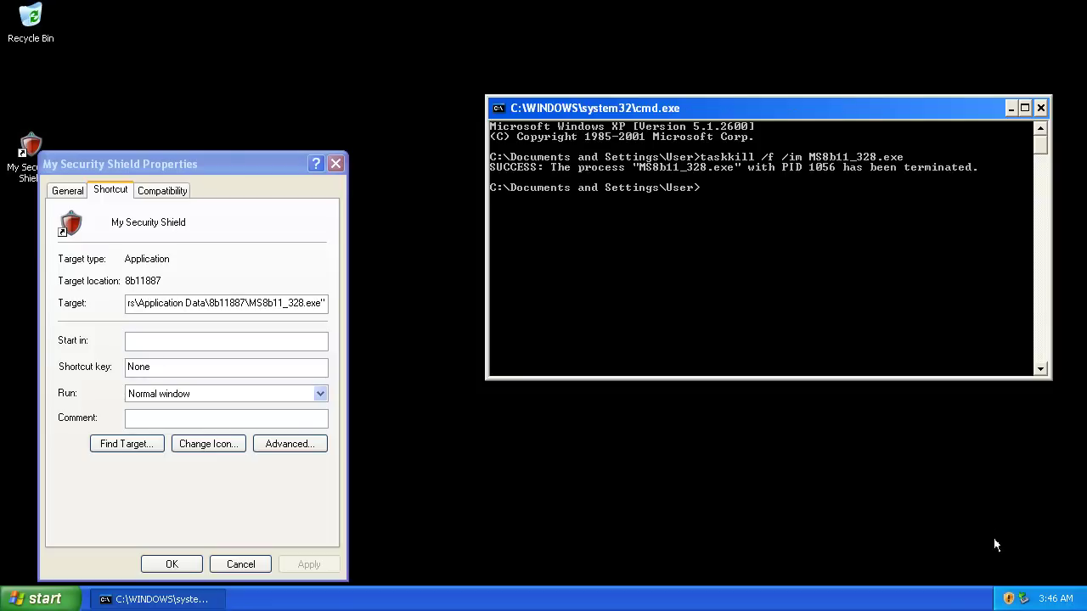
- Open the 8b11887 target folder, recycle all five items, and close the folder and Properties windows
{"action": "left_click", "coordinate": [151, 446]}
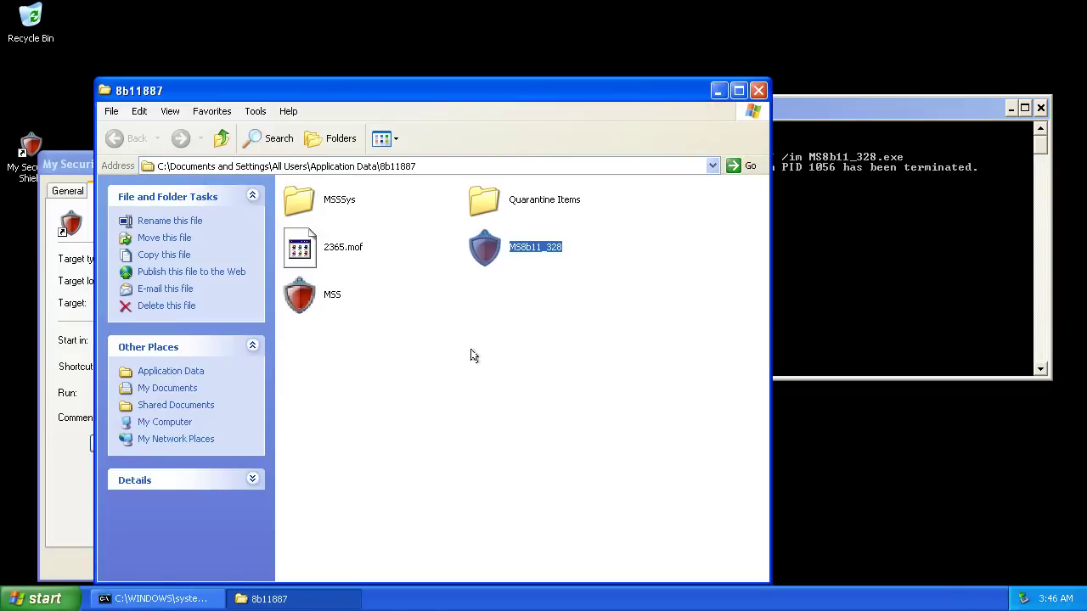
{"action": "left_click", "coordinate": [472, 355]}
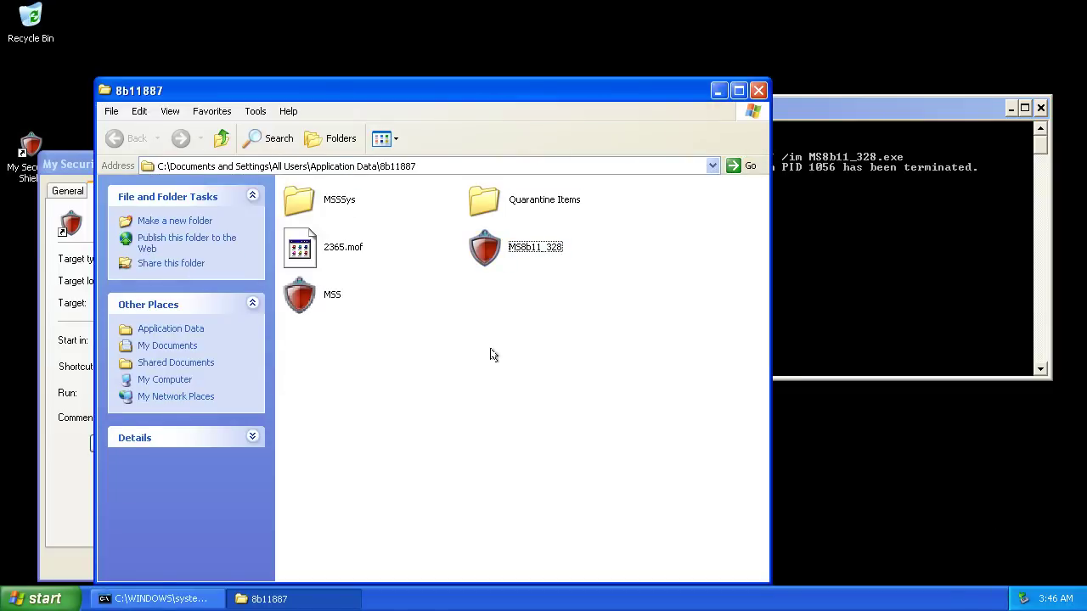
{"action": "key", "text": "ctrl+a"}
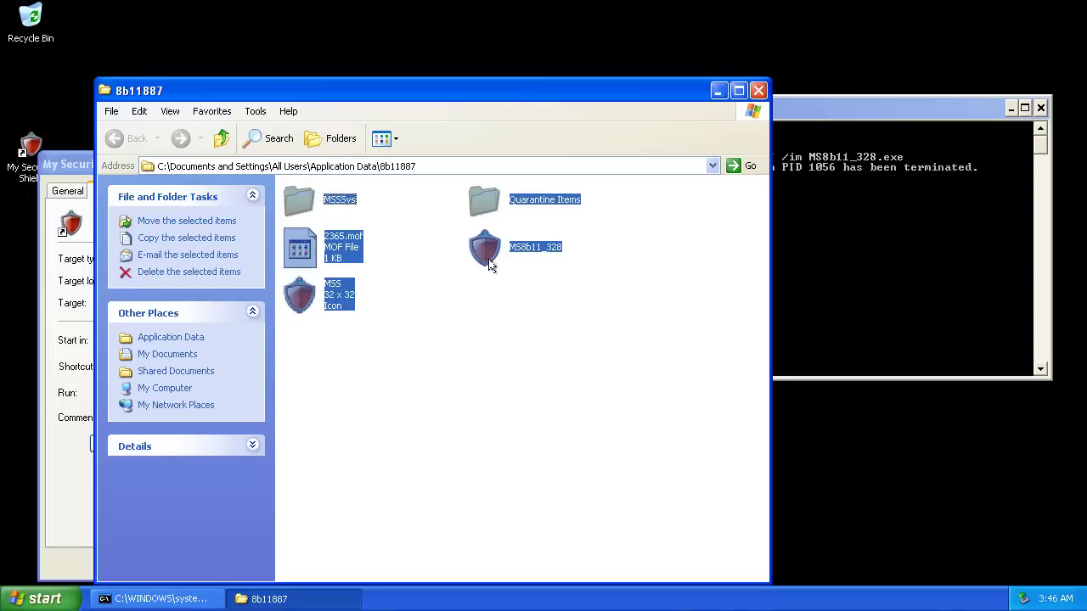
{"action": "right_click", "coordinate": [489, 266]}
{"action": "left_click", "coordinate": [531, 375]}
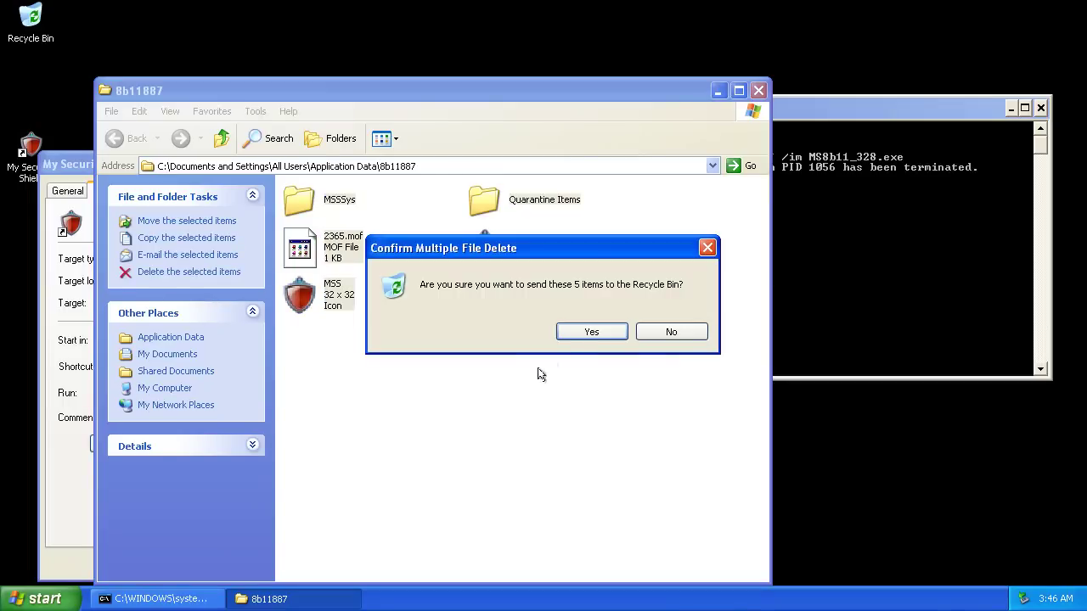
{"action": "left_click", "coordinate": [579, 336]}
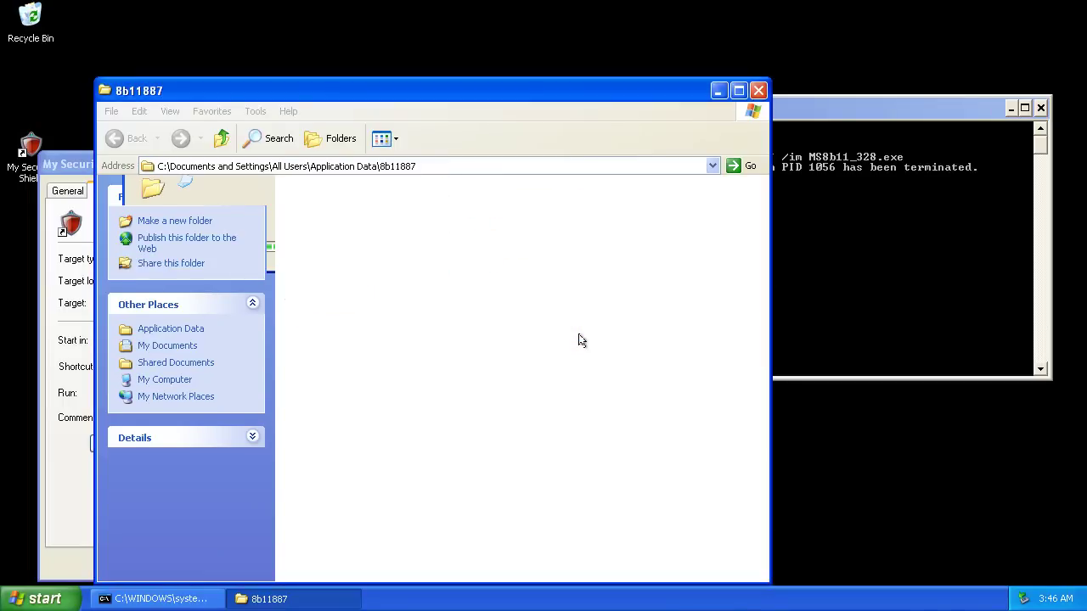
{"action": "left_click", "coordinate": [758, 91]}
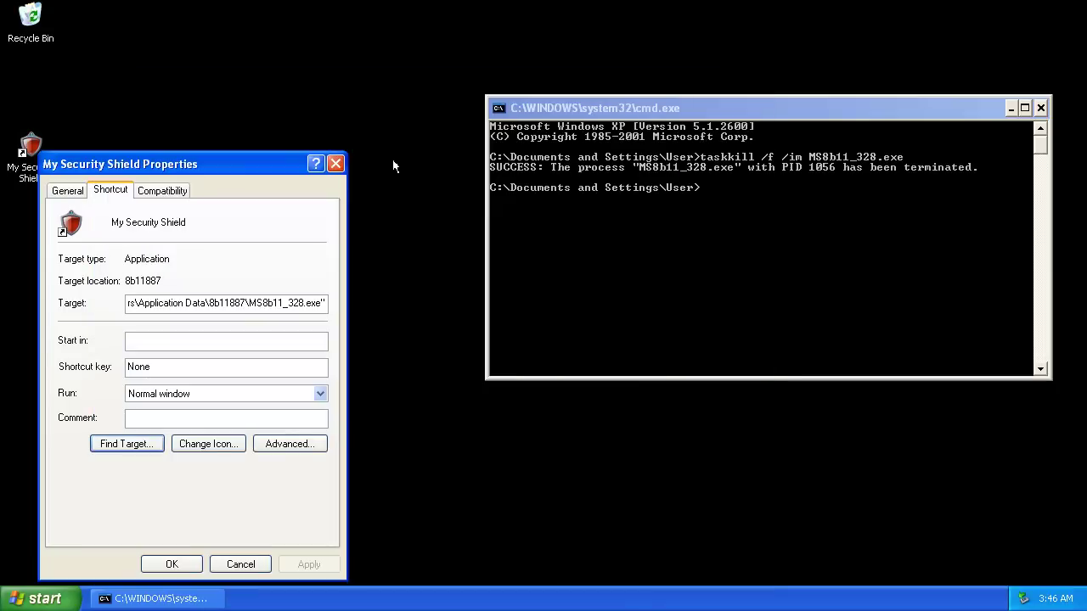
{"action": "left_click", "coordinate": [336, 164]}
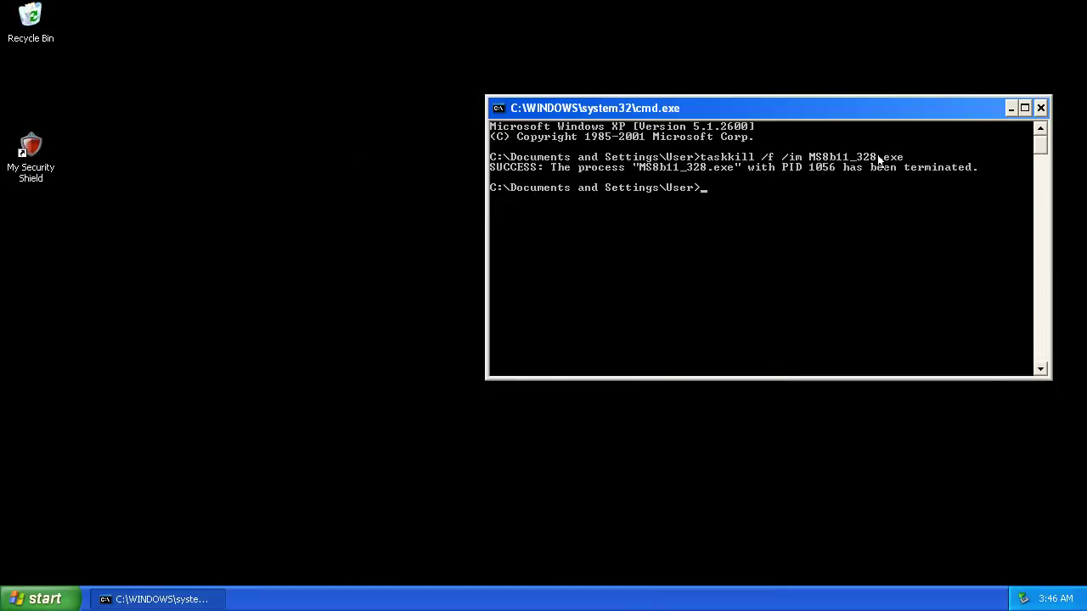
- Close the command console and delete the My Security Shield desktop shortcut
{"action": "left_click", "coordinate": [1039, 109]}
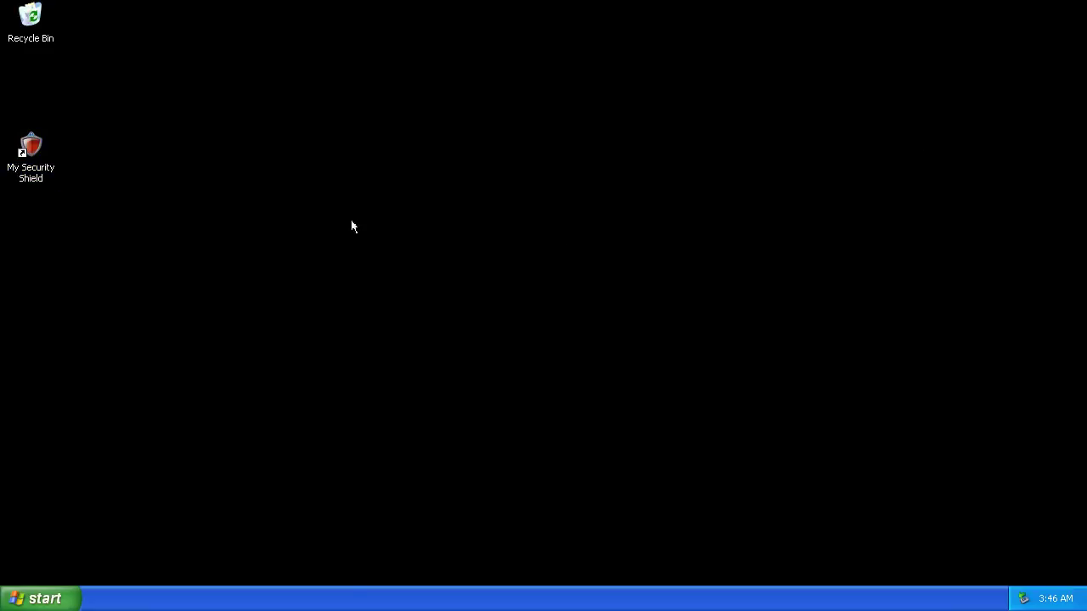
{"action": "left_click", "coordinate": [37, 184]}
{"action": "key", "text": "Delete"}
{"action": "key", "text": "Return"}
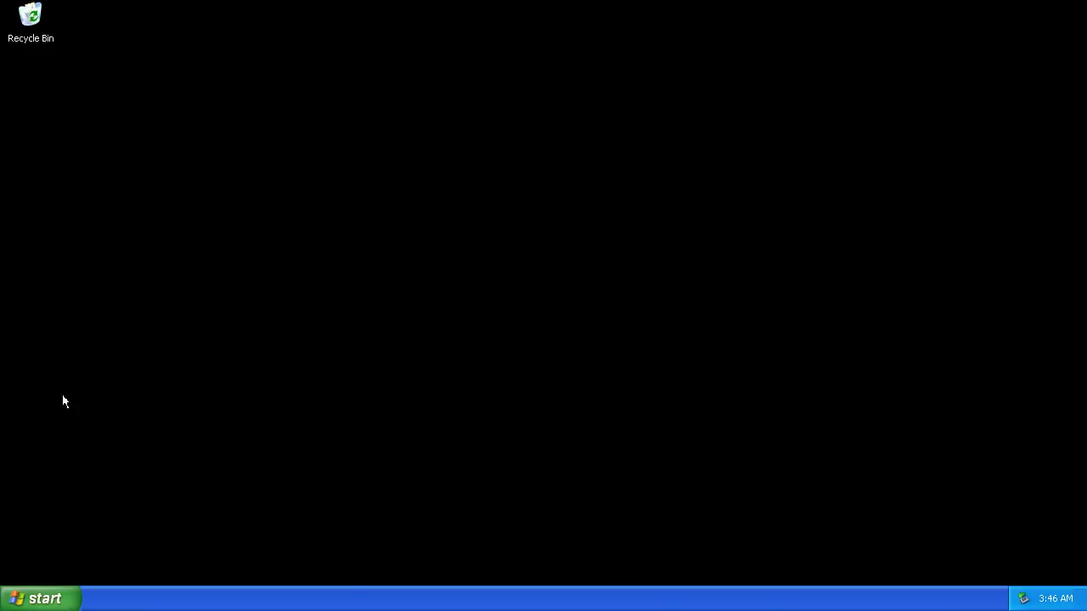
- Delete both My Security Shield entries from the All Programs menu
{"action": "left_click", "coordinate": [57, 597]}
{"action": "mouse_move", "coordinate": [69, 536]}
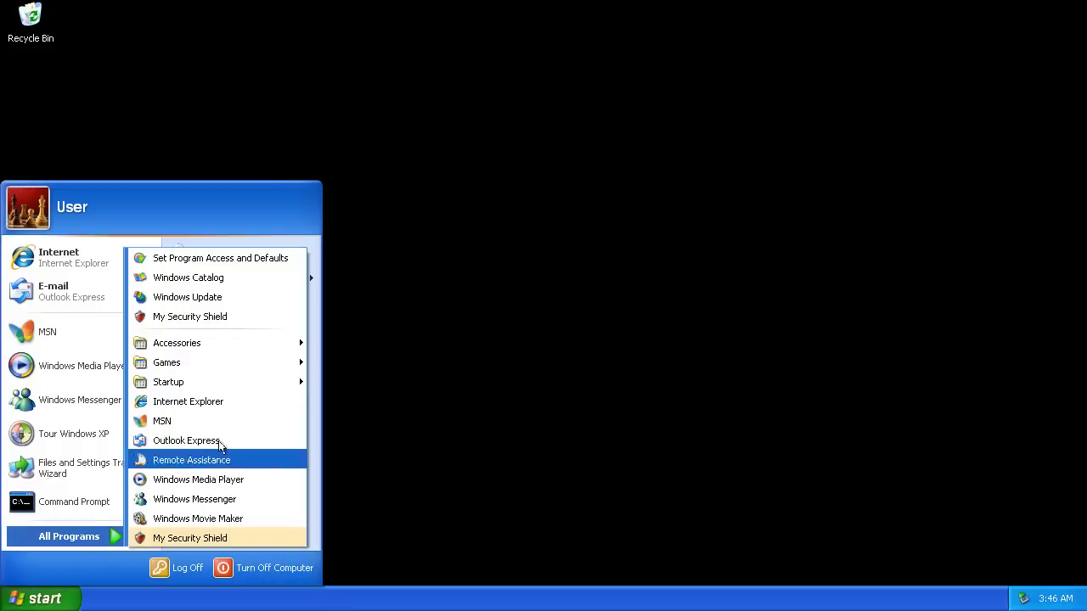
{"action": "right_click", "coordinate": [235, 317]}
{"action": "left_click", "coordinate": [280, 446]}
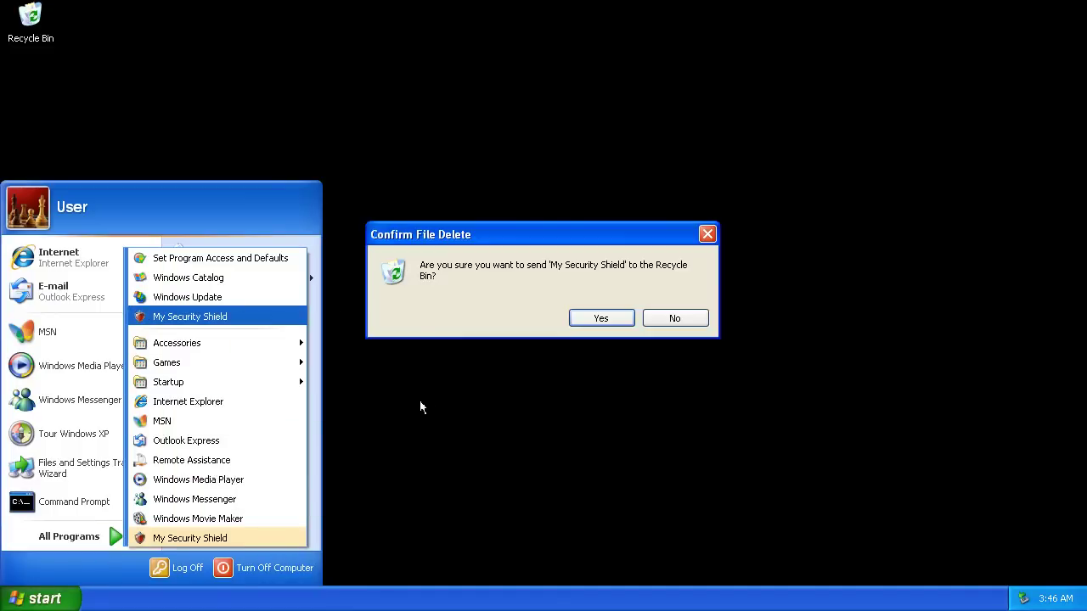
{"action": "left_click", "coordinate": [577, 322]}
{"action": "left_click", "coordinate": [73, 599]}
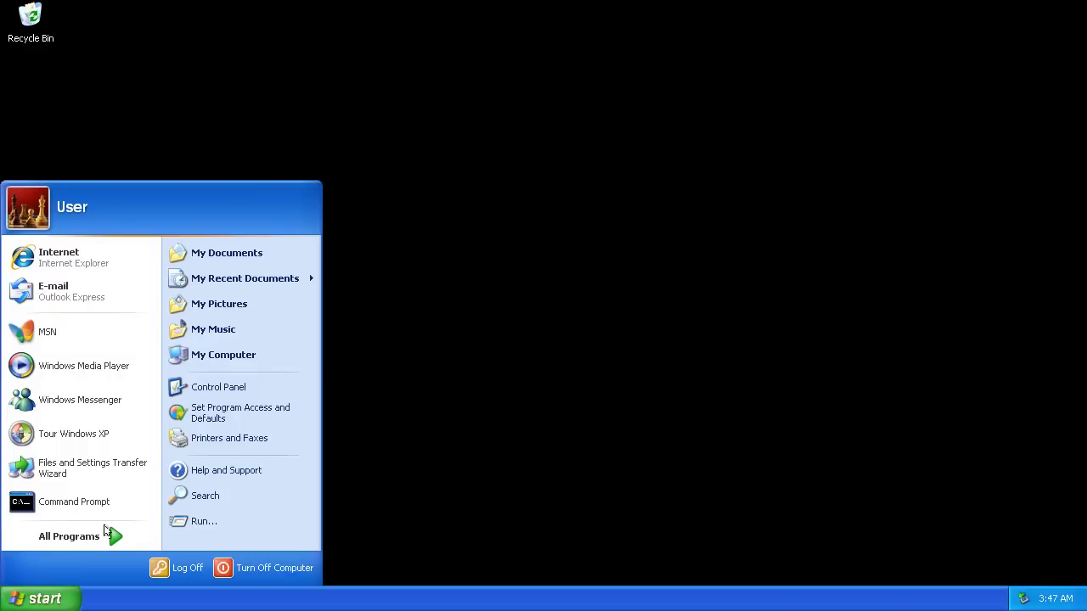
{"action": "mouse_move", "coordinate": [68, 536]}
{"action": "right_click", "coordinate": [178, 536]}
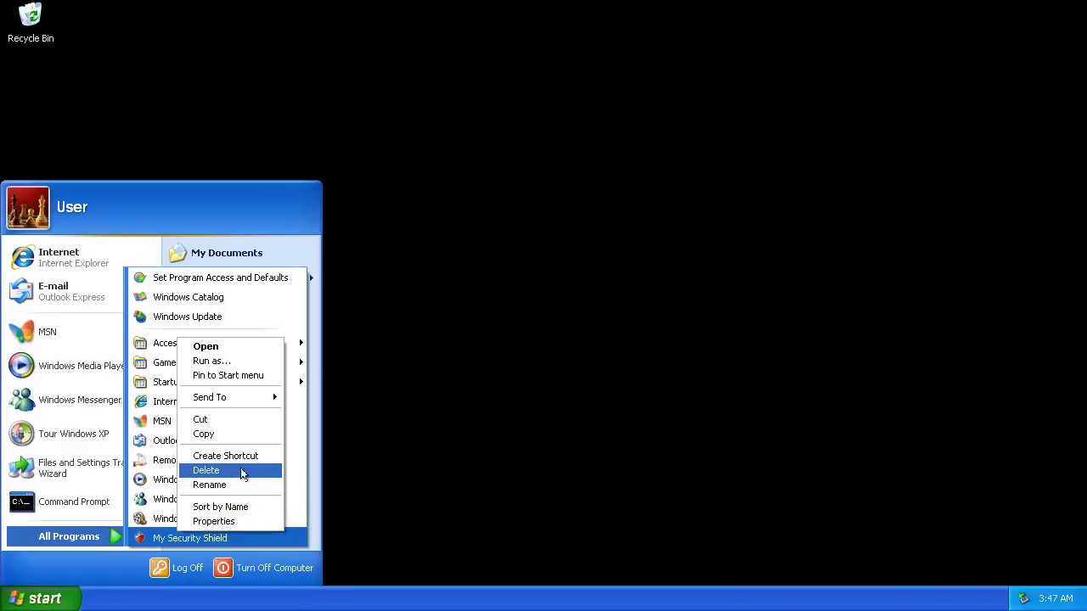
{"action": "left_click", "coordinate": [242, 472]}
{"action": "left_click", "coordinate": [589, 320]}
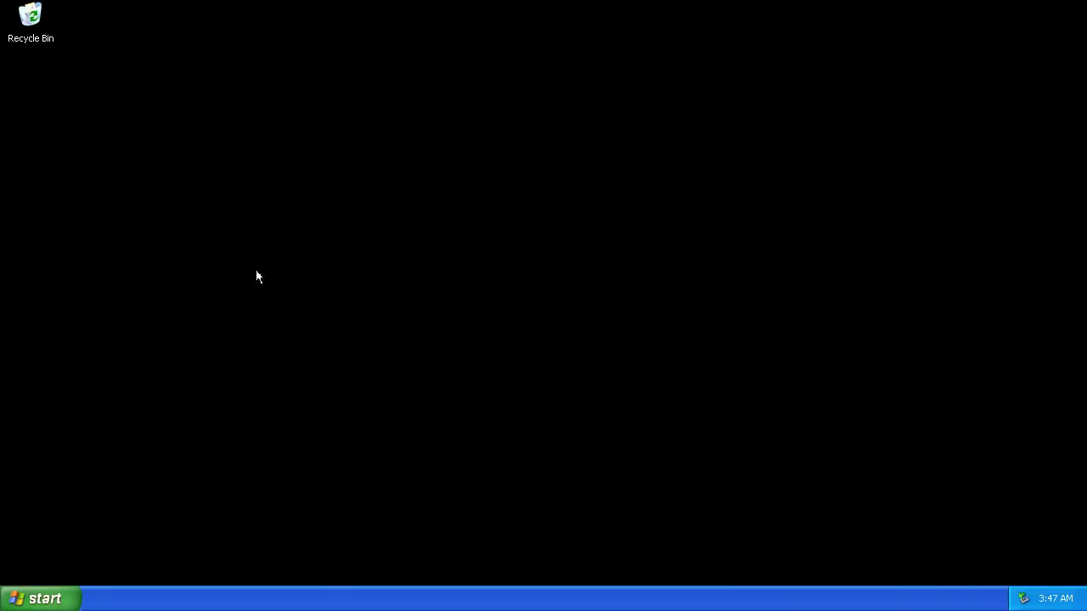
- Permanently delete all eight My Security Shield items from the Recycle Bin
{"action": "double_click", "coordinate": [38, 38]}
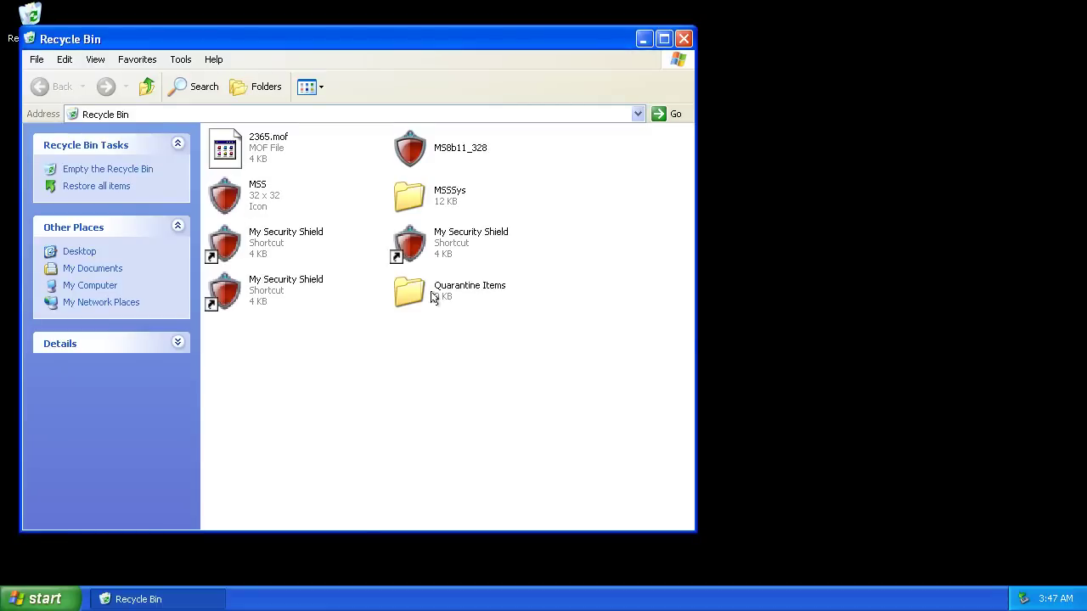
{"action": "left_click", "coordinate": [107, 169]}
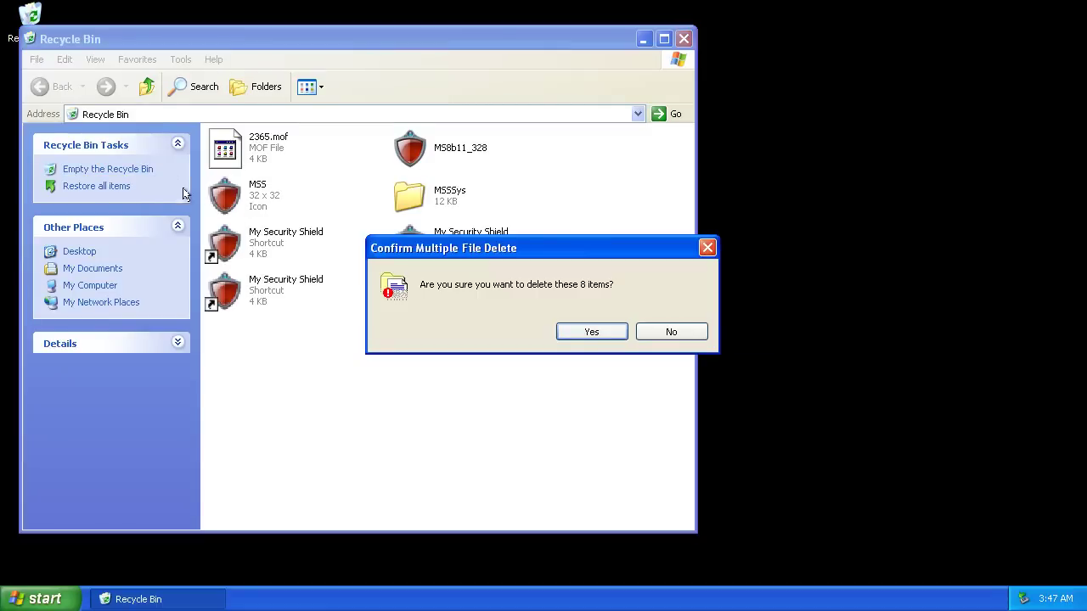
{"action": "left_click", "coordinate": [559, 330]}
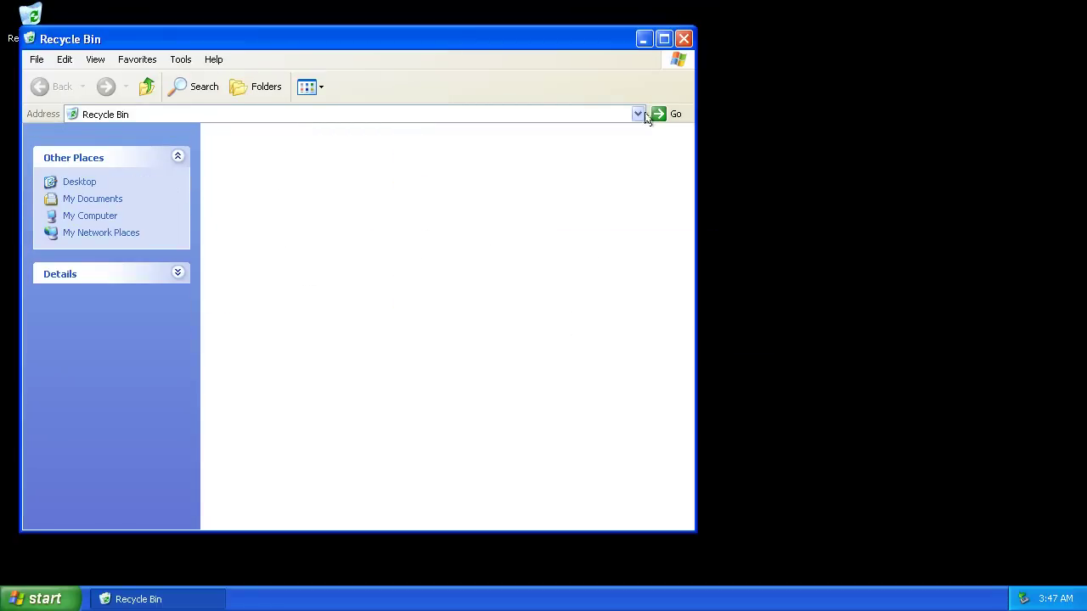
{"action": "left_click", "coordinate": [682, 39]}
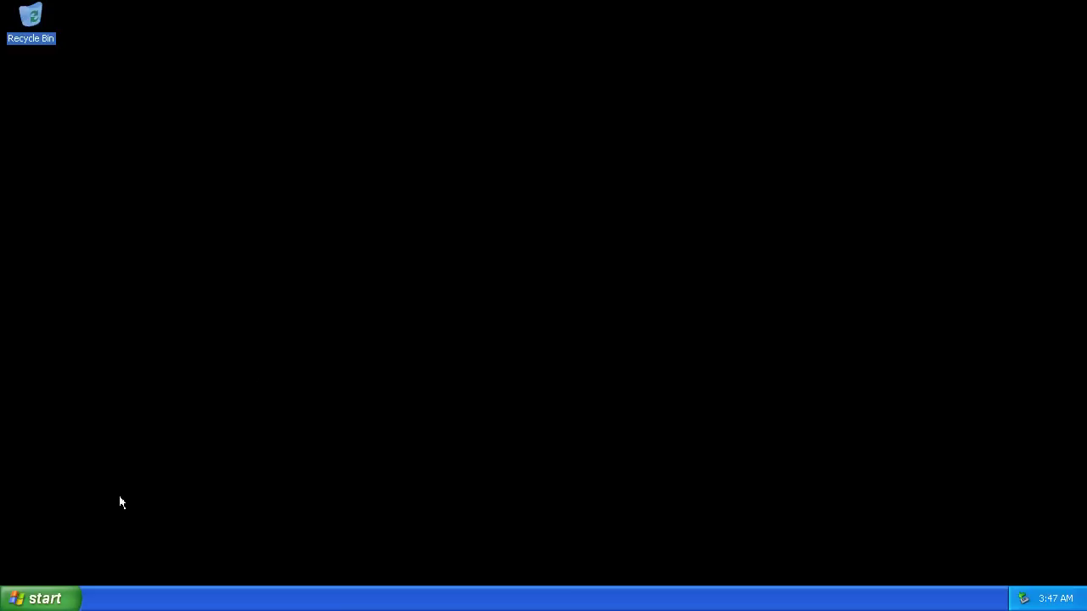
- Restart Windows XP via Turn Off Computer > Restart
{"action": "left_click", "coordinate": [58, 594]}
{"action": "left_click", "coordinate": [287, 578]}
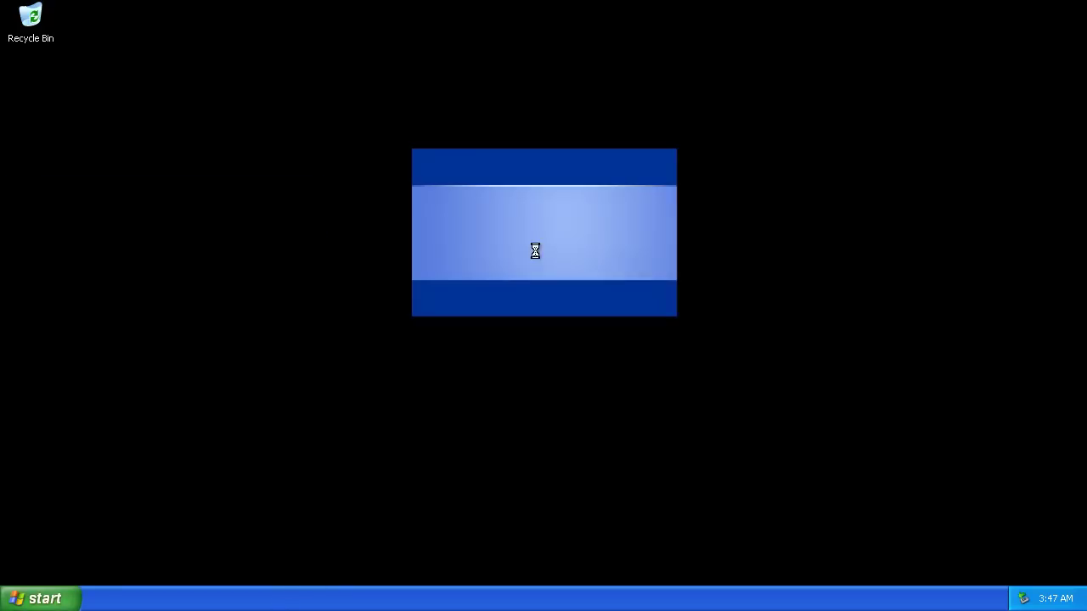
{"action": "left_click", "coordinate": [616, 242]}
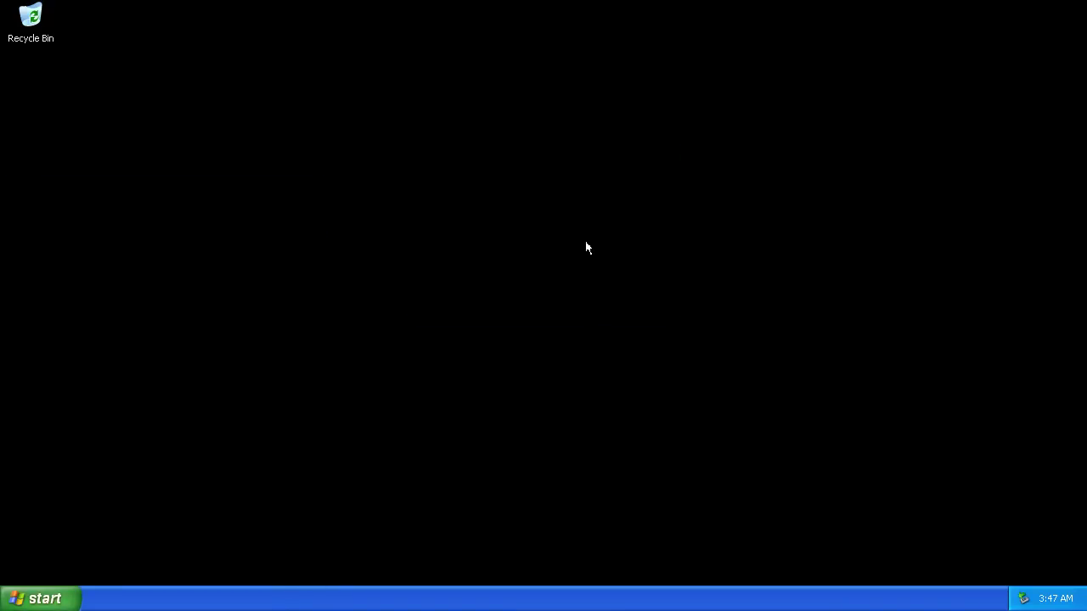